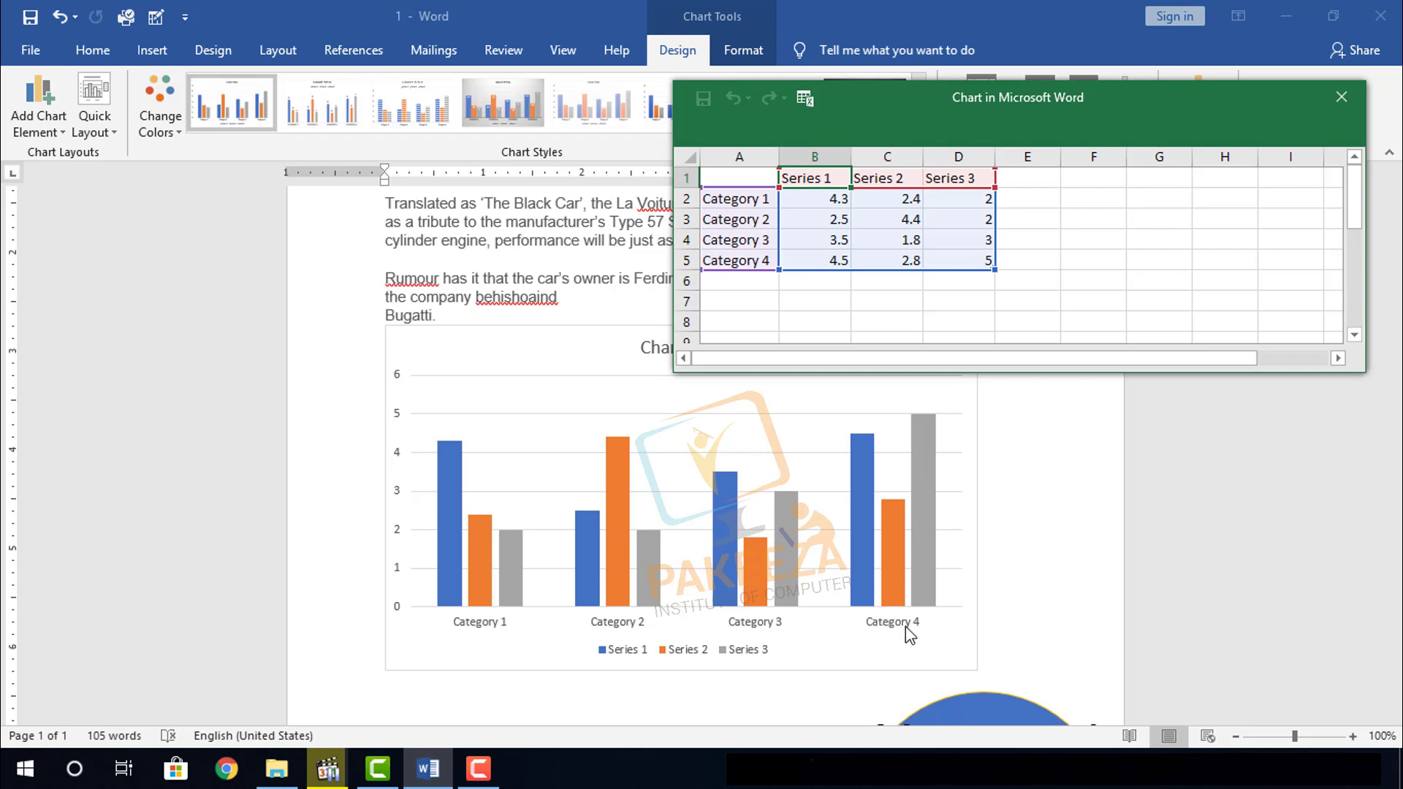
Replace the first category label in cell A2 of the chart data with a person's first name.
left_click(773, 199)
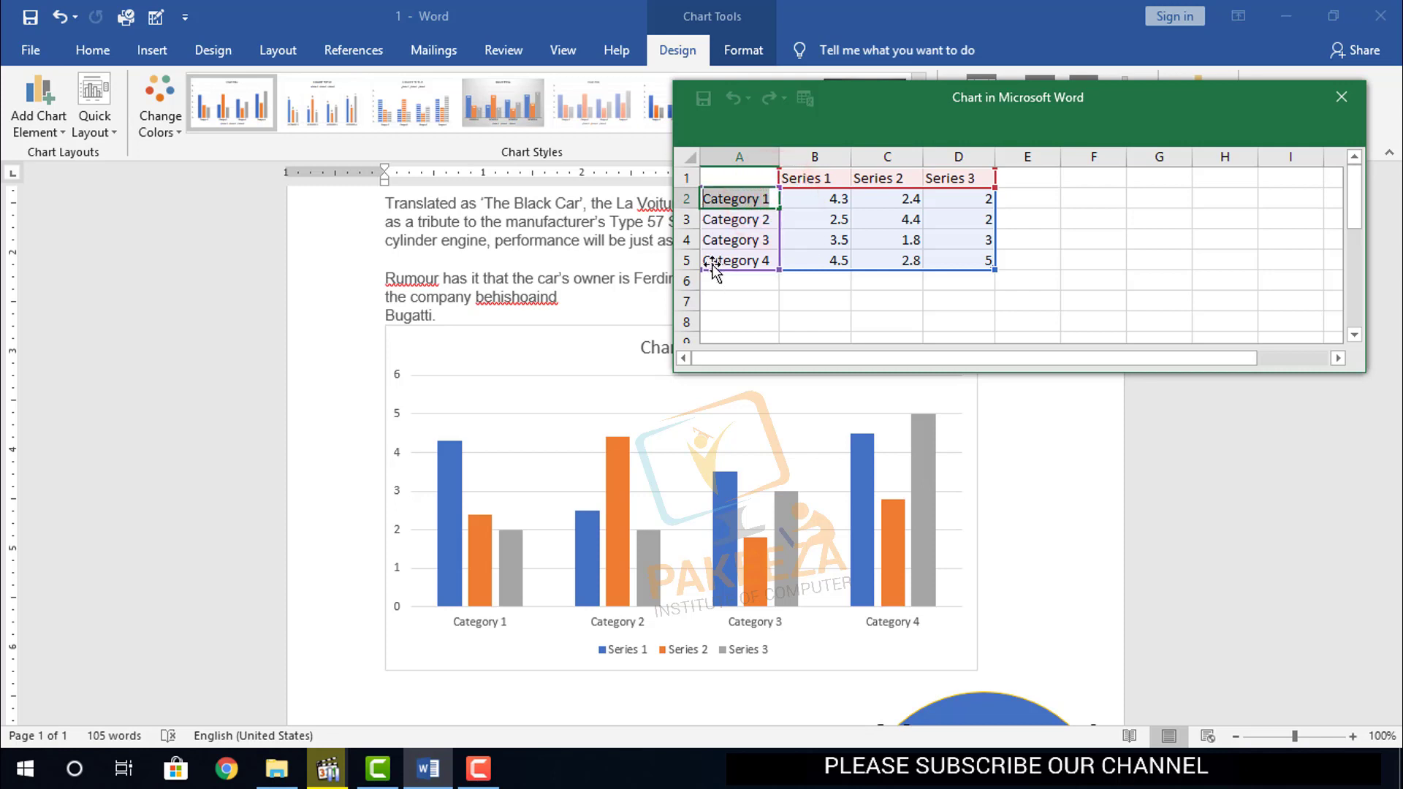
type("a")
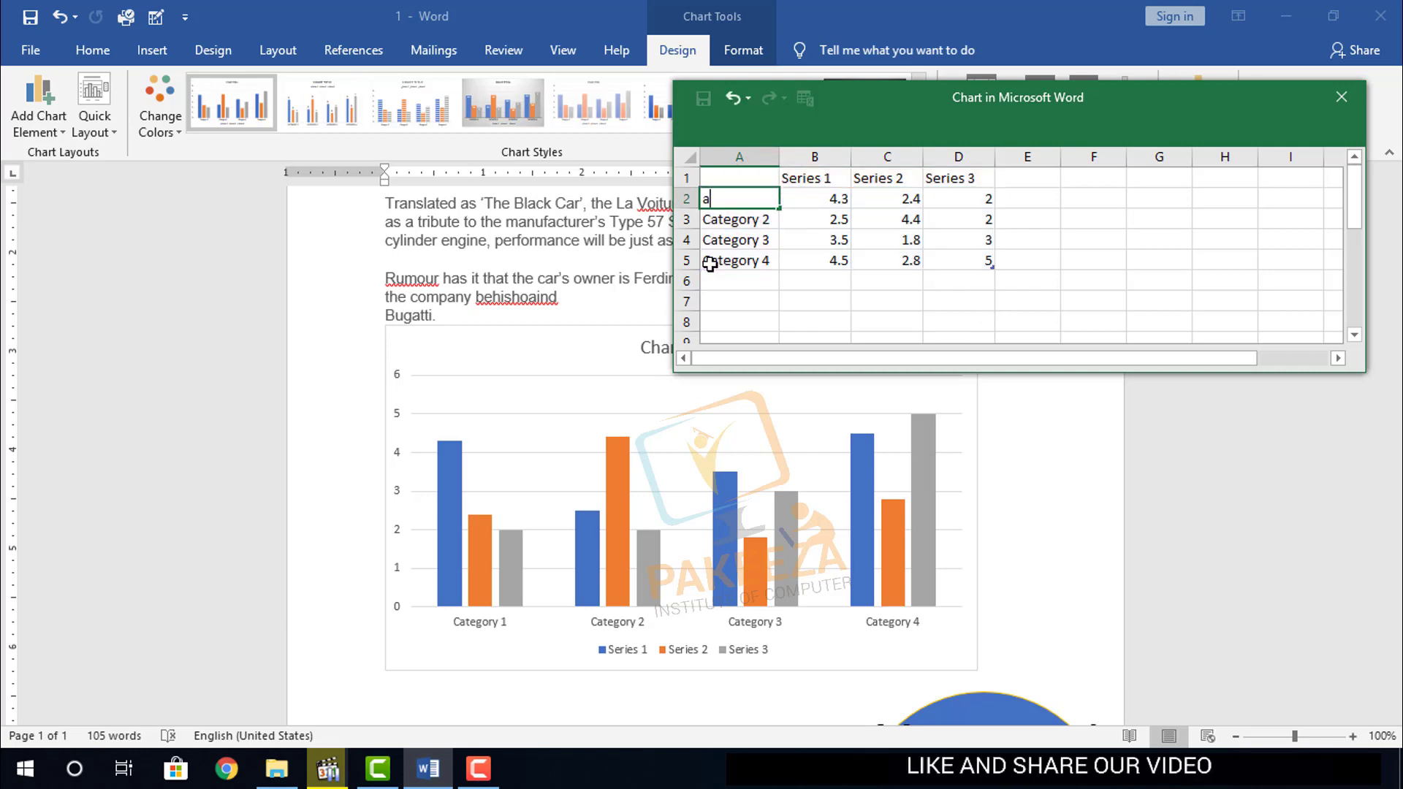
type("hmad")
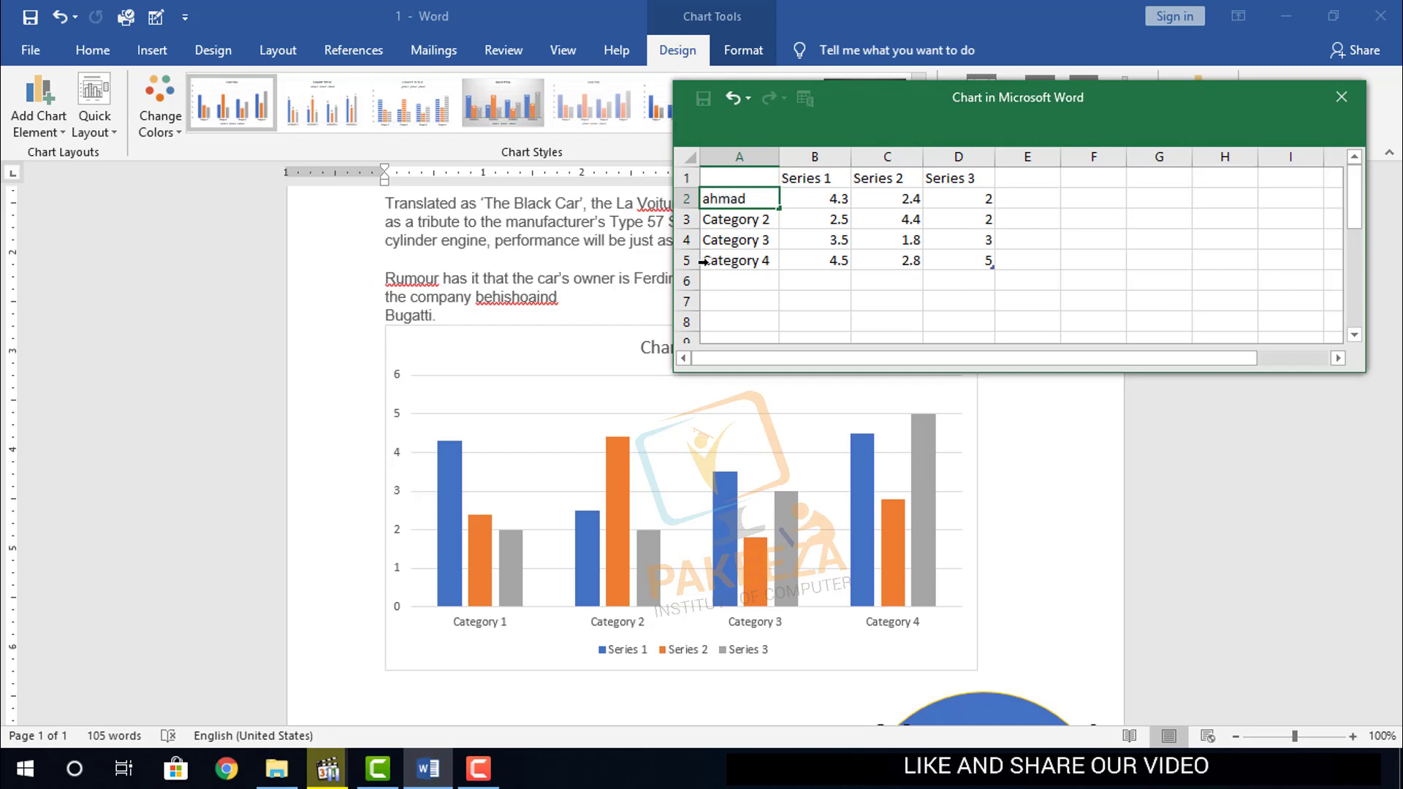
Replace the second category label in cell A3 with another person's first name.
left_click(742, 222)
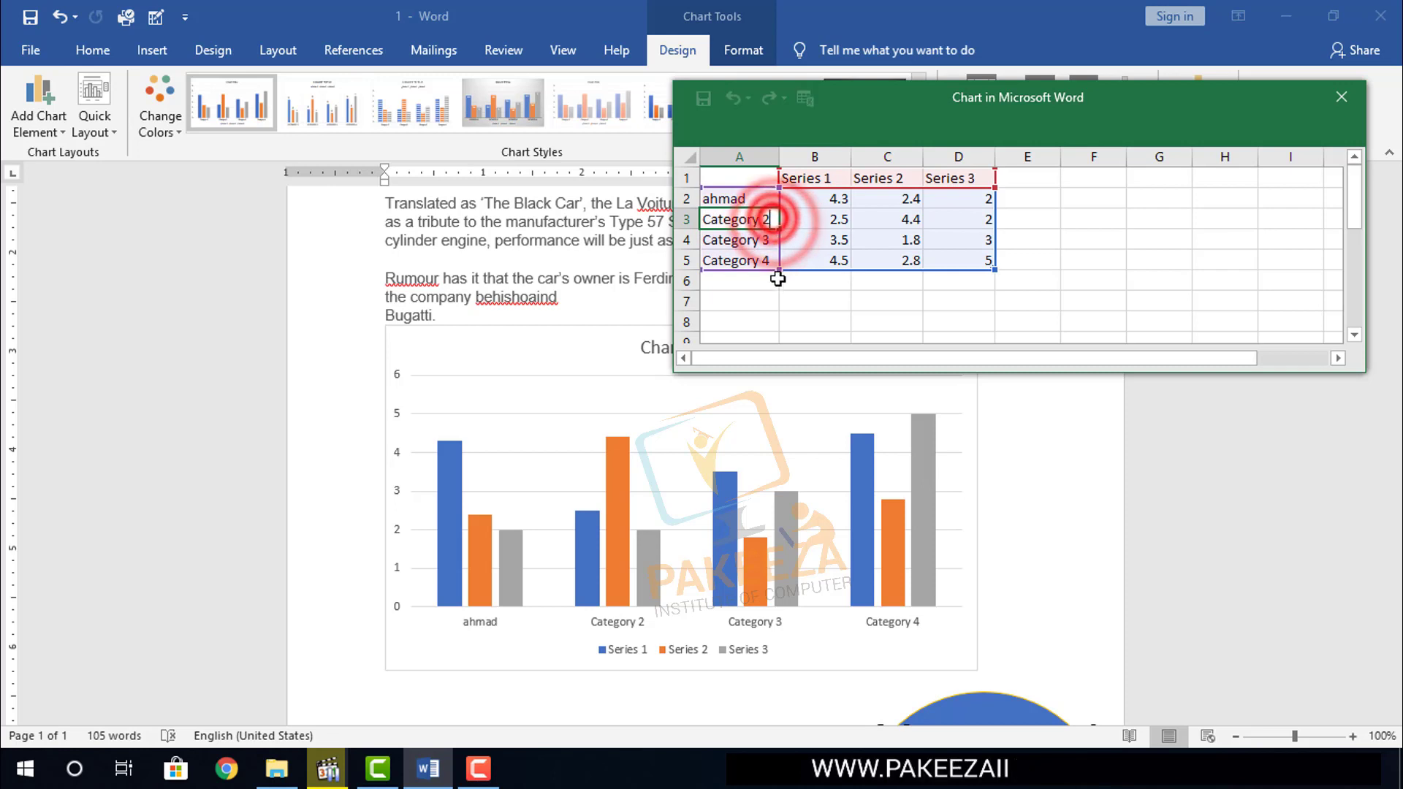
key("F2")
key("BackSpace")
key("BackSpace")
key("BackSpace")
key("BackSpace")
key("BackSpace")
key("BackSpace")
key("BackSpace")
key("BackSpace")
key("BackSpace")
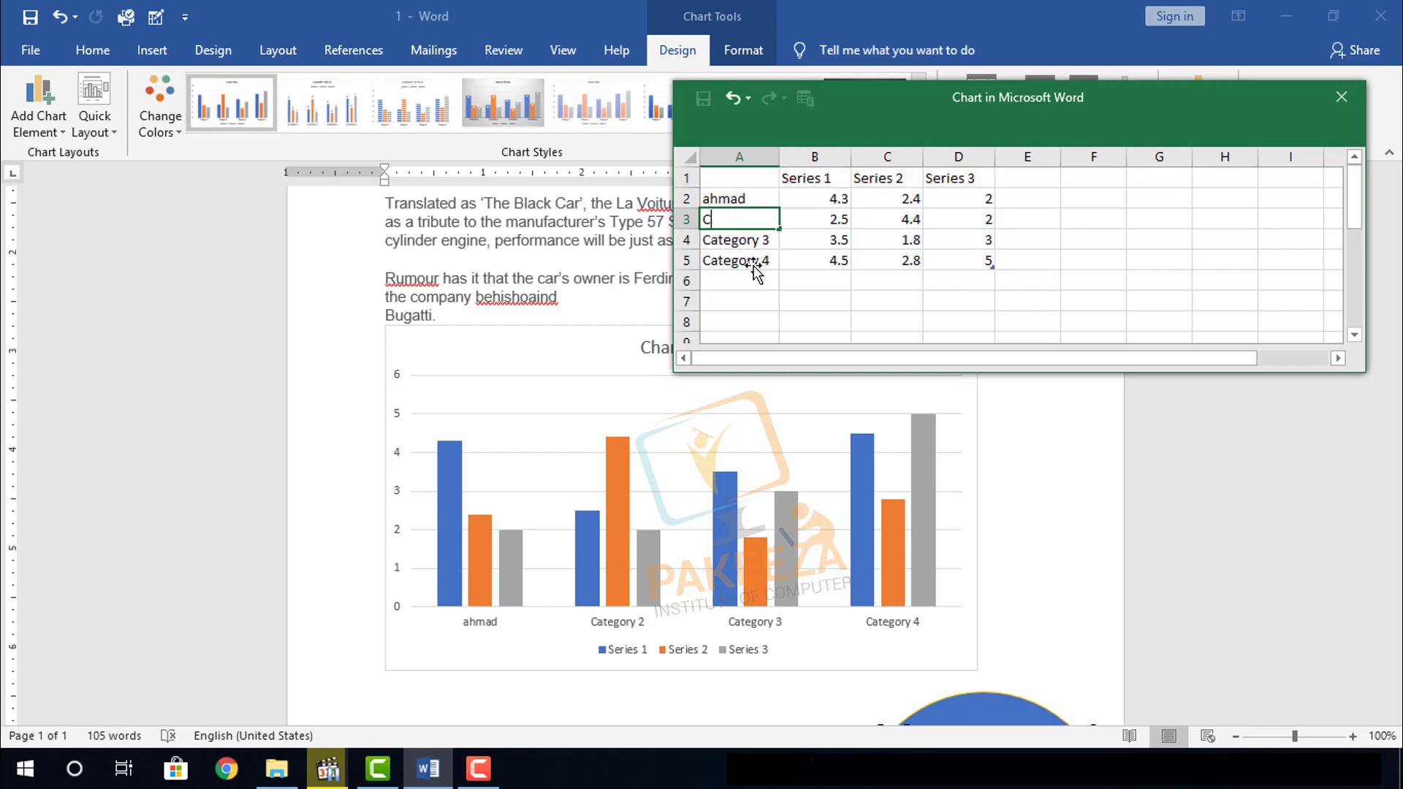
type("Ali")
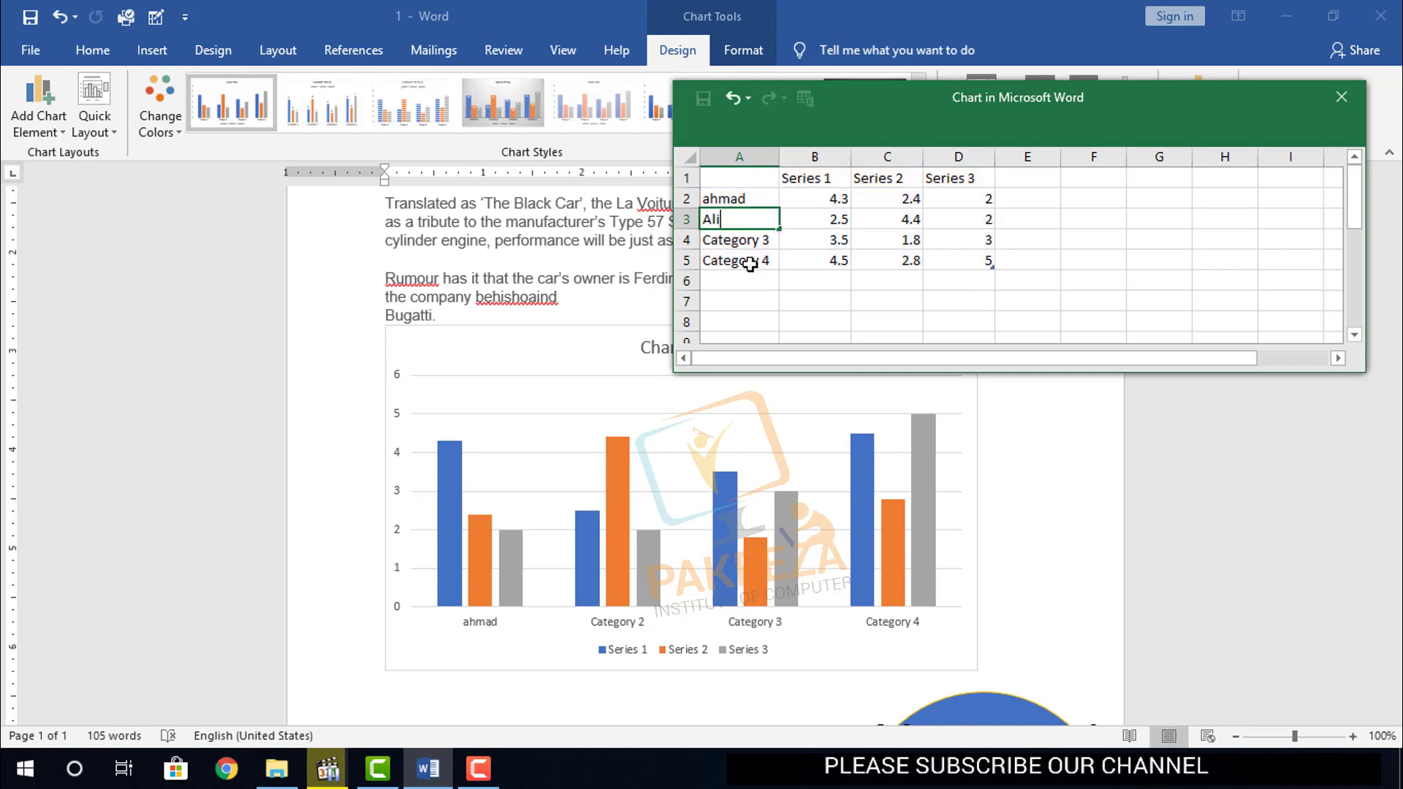
key("Tab")
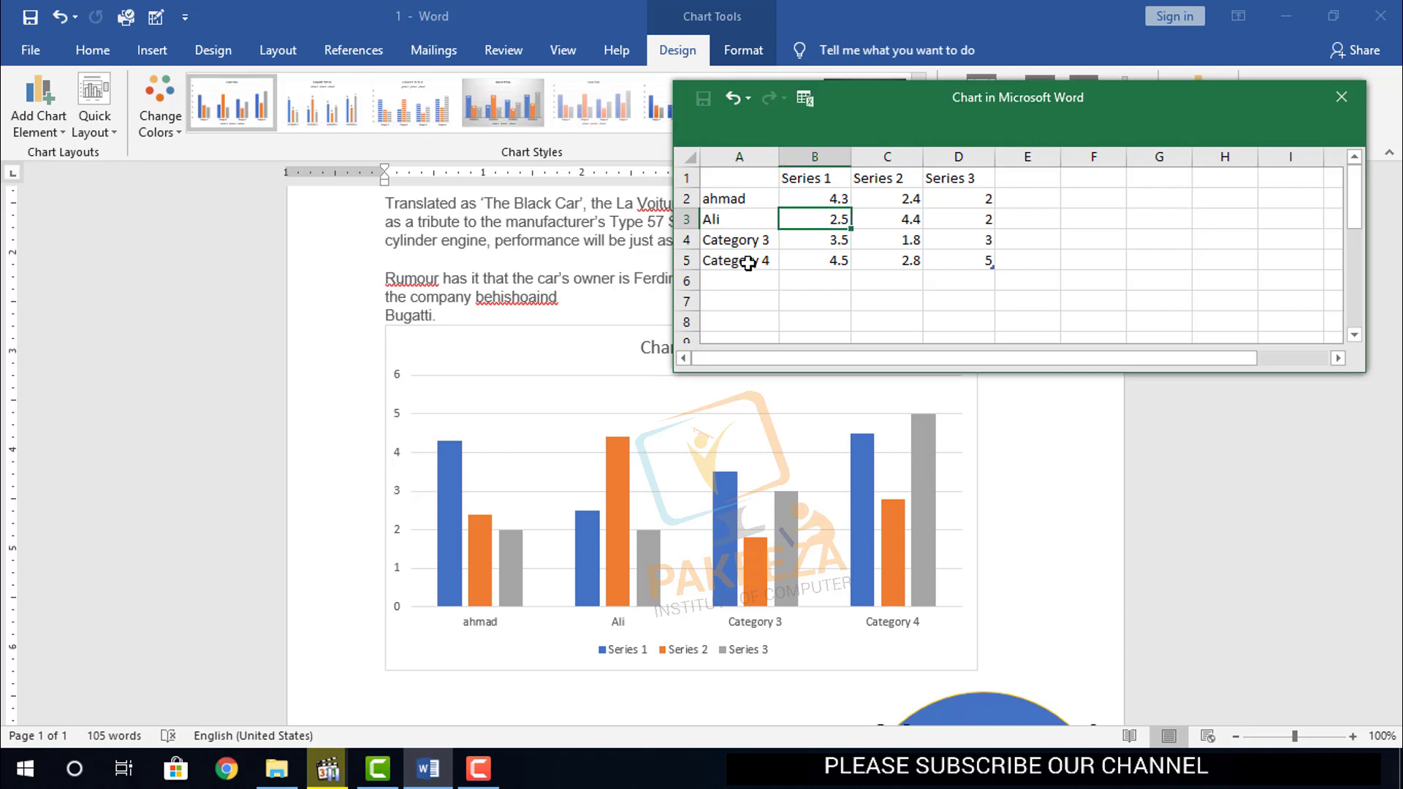
Replace the third category label in cell A4 with a third person's first name.
key("Down")
key("Left")
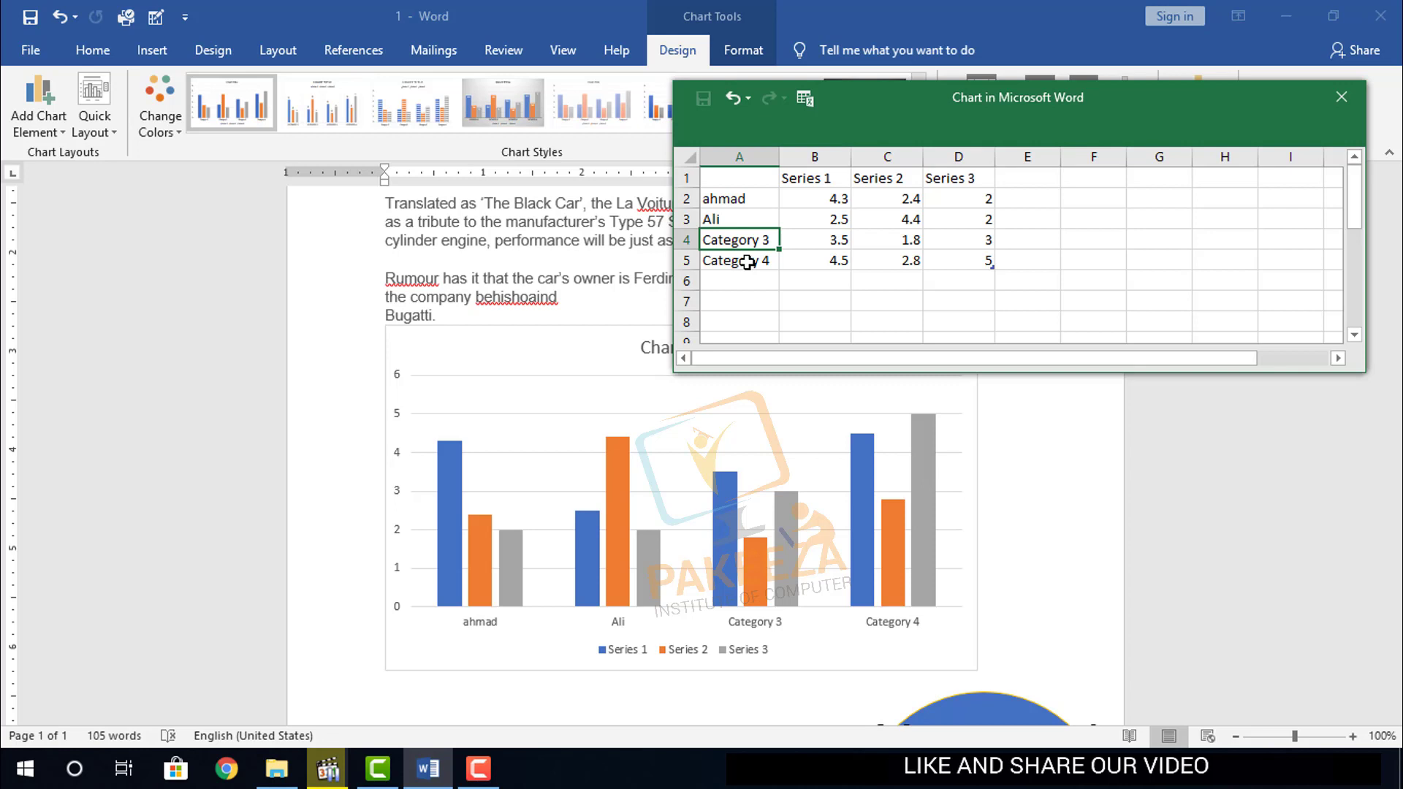
type("Shoo")
key("BackSpace")
type("ai")
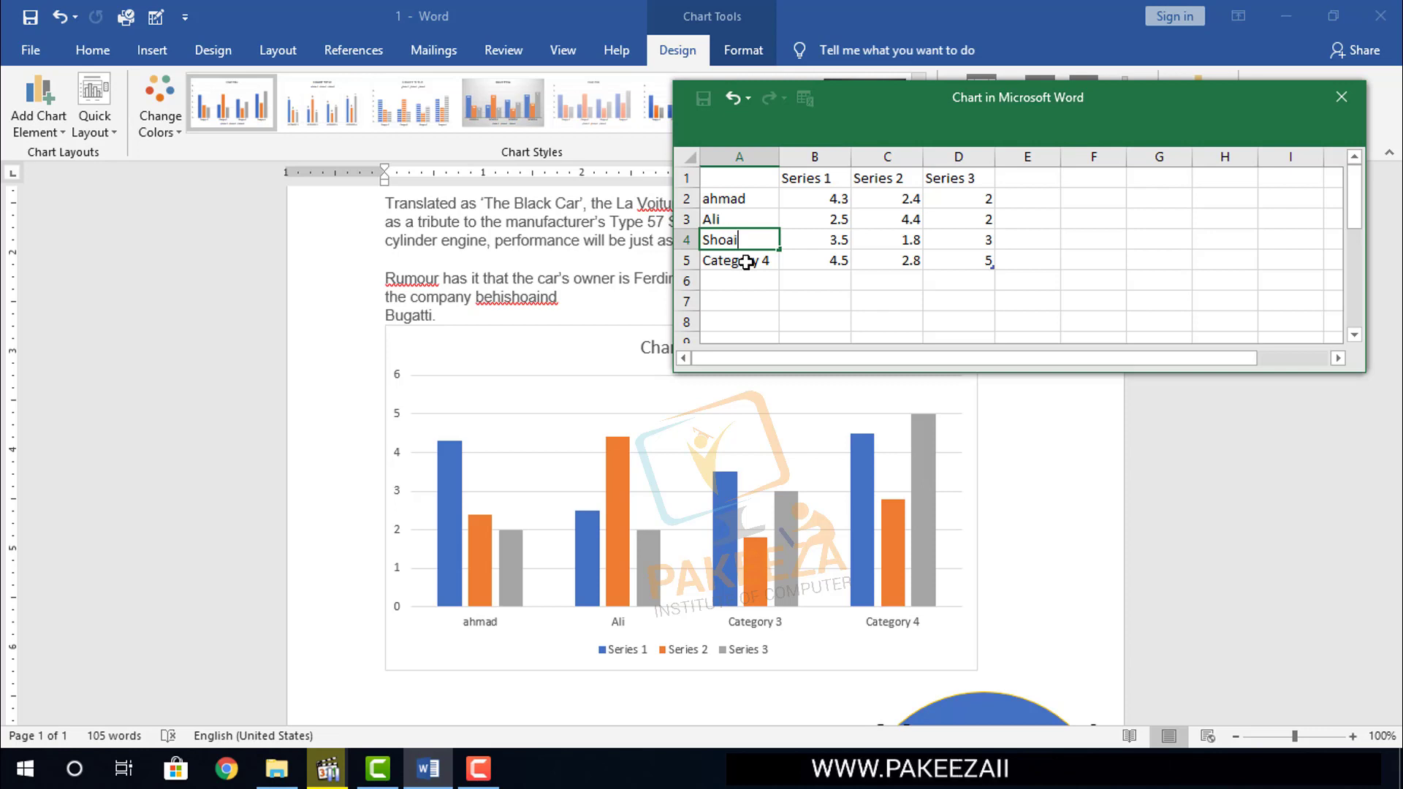
type("b")
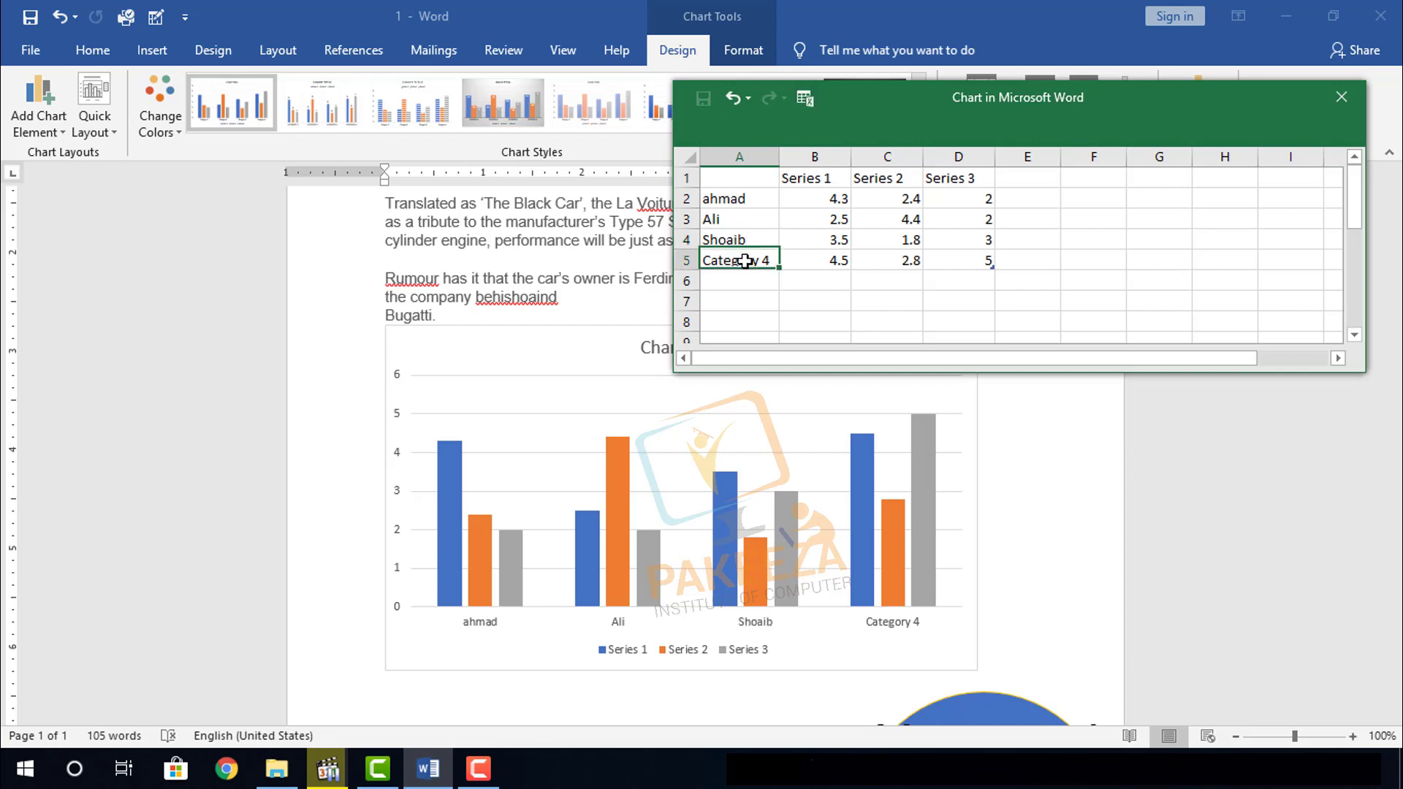
Replace the fourth category label in cell A5 with a fourth person's first name.
left_click(745, 260)
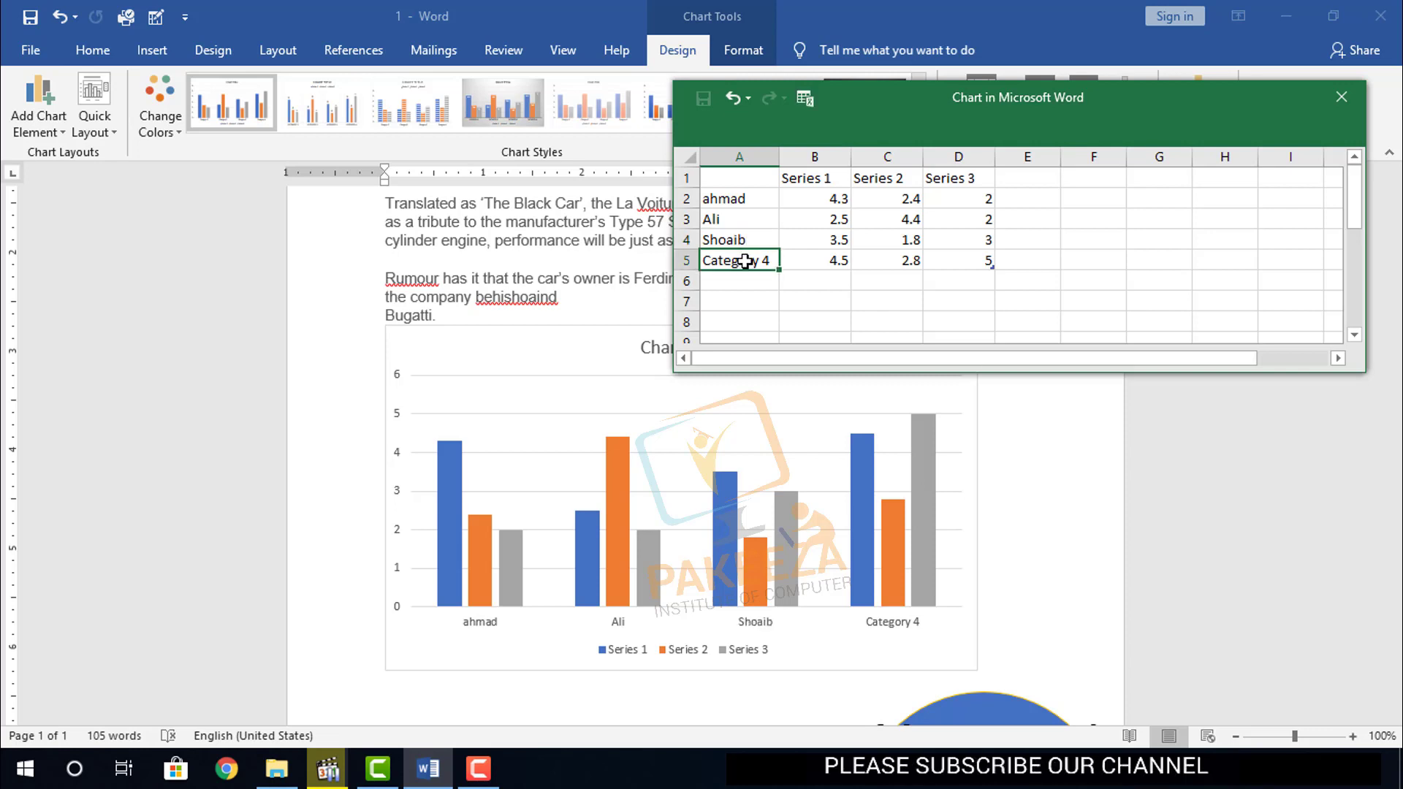
type("Zaid")
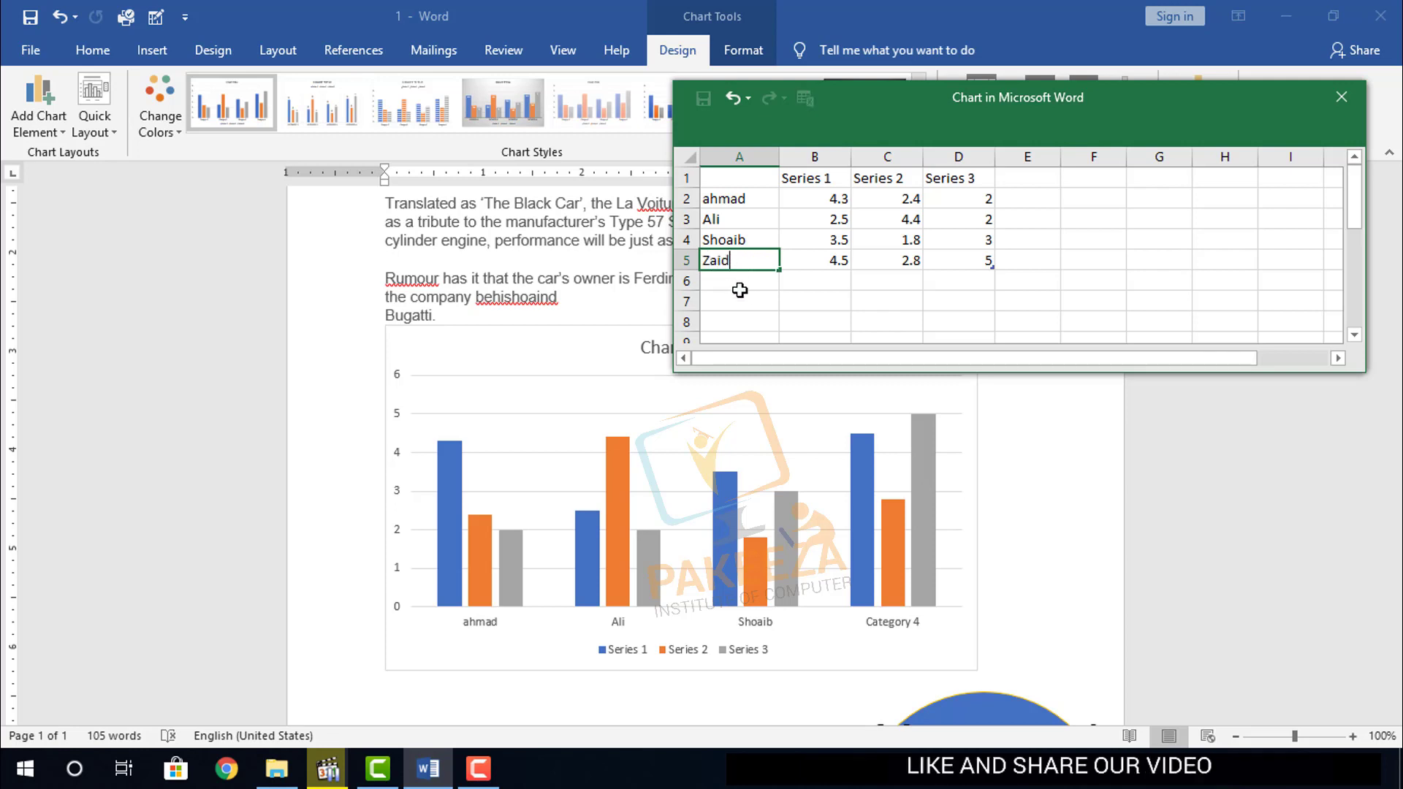
left_click(737, 289)
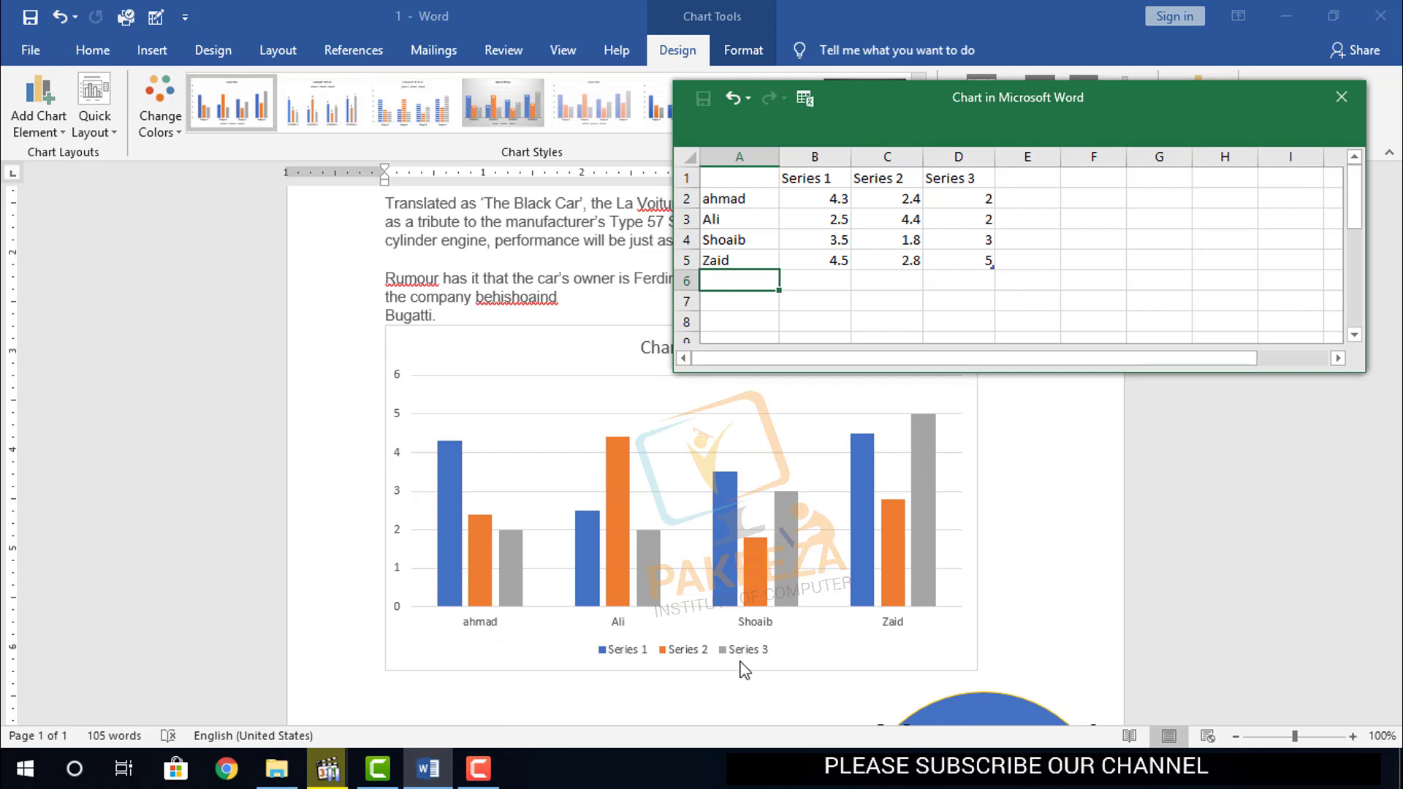
Replace the three series headings in cells B1, C1 and D1 with people's first names.
double_click(838, 174)
left_click_drag(836, 178, 786, 177)
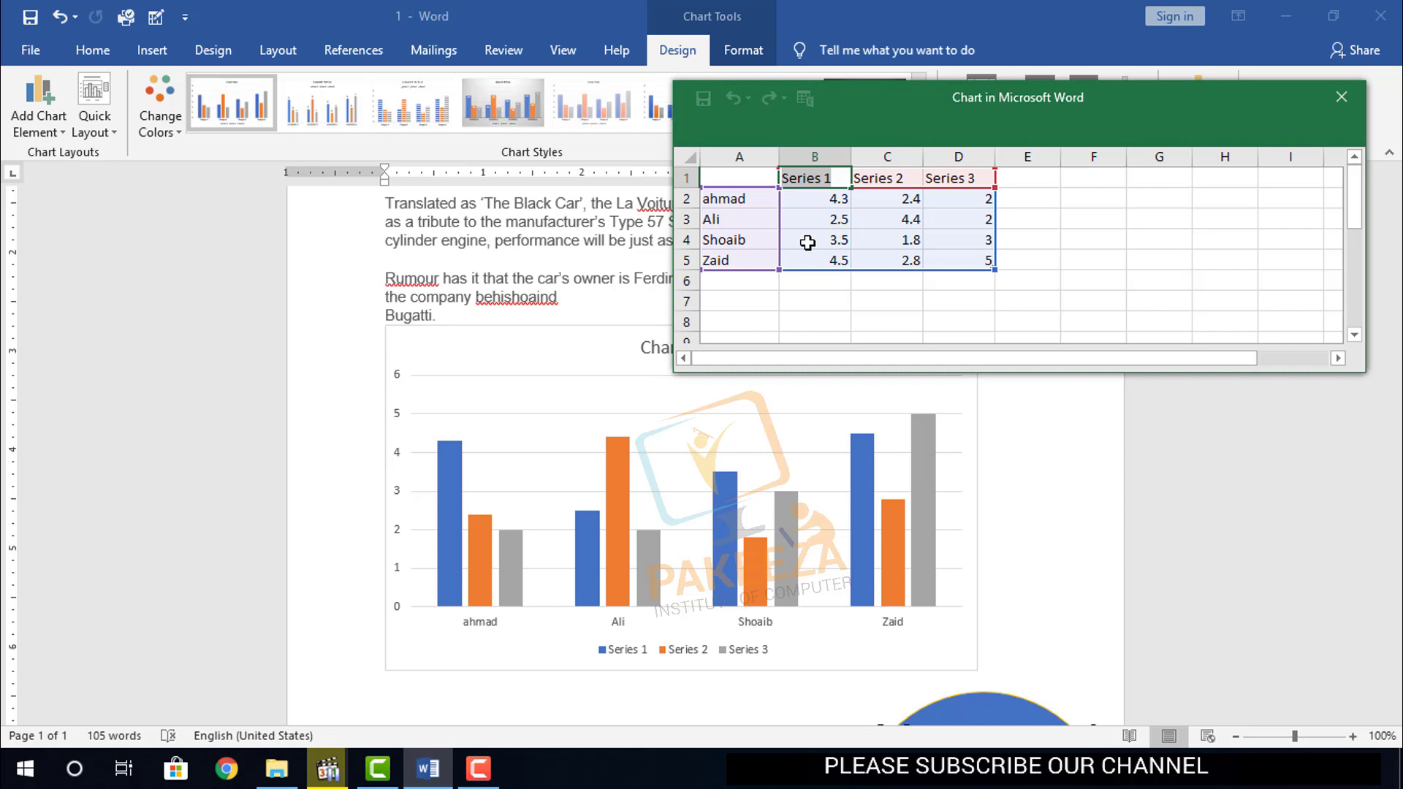
type("Muh")
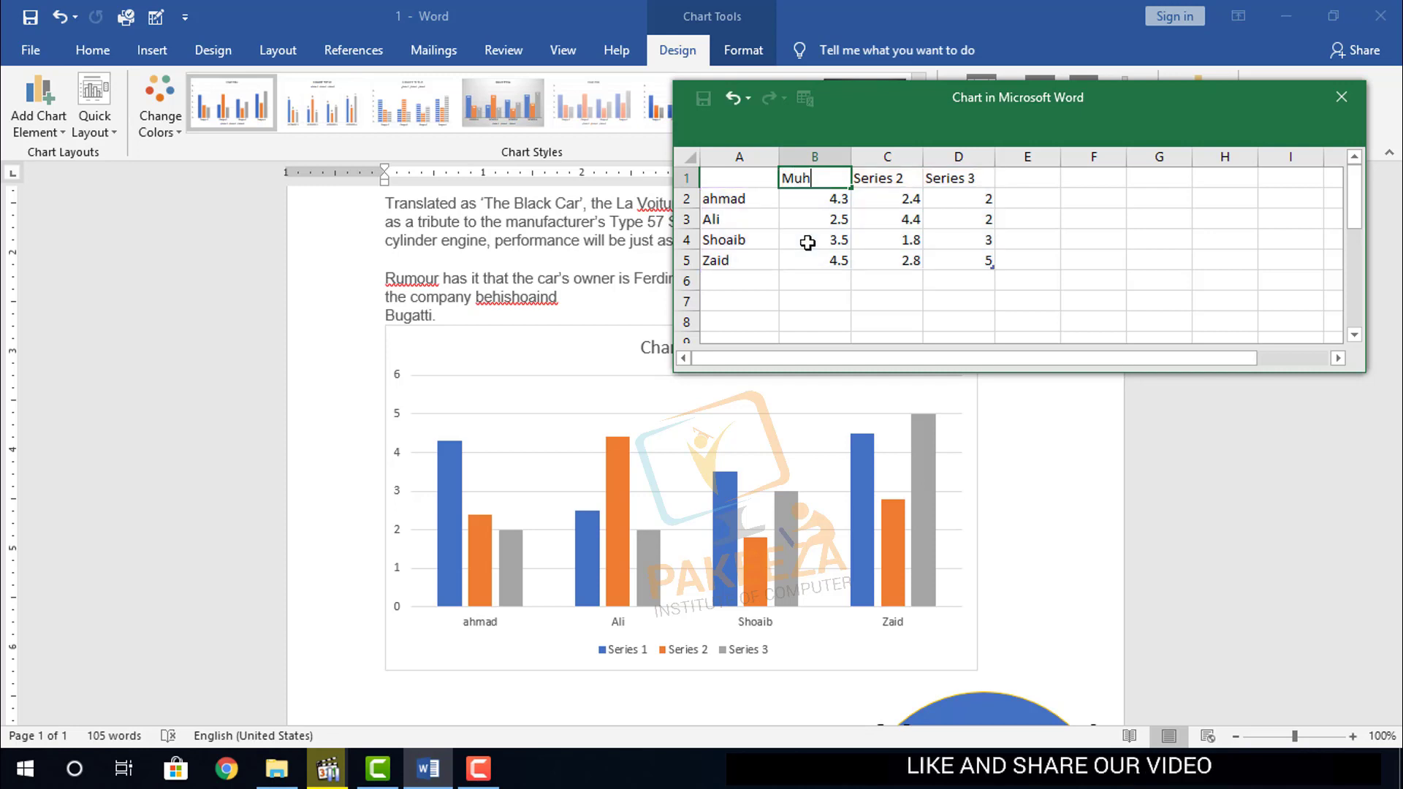
type("ajid")
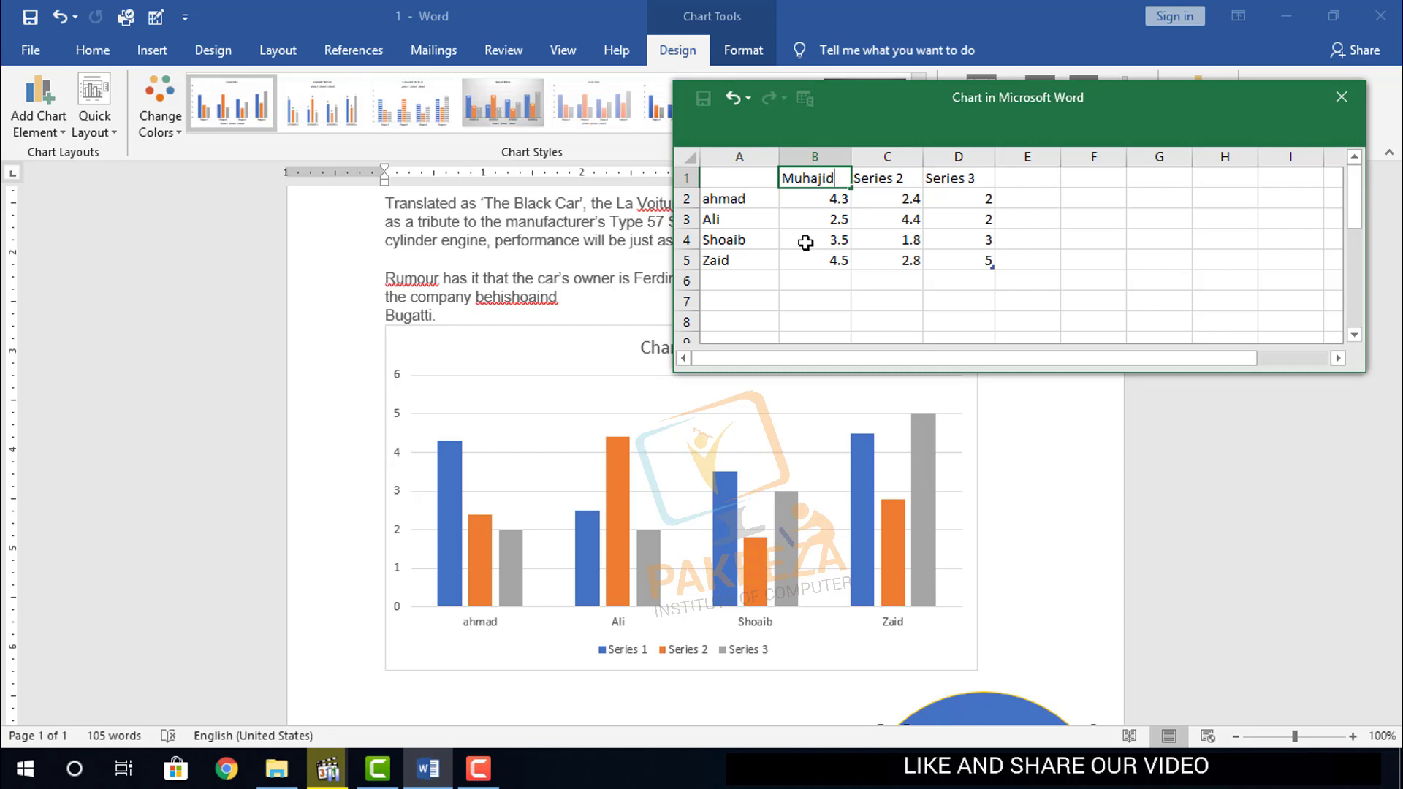
key("Tab")
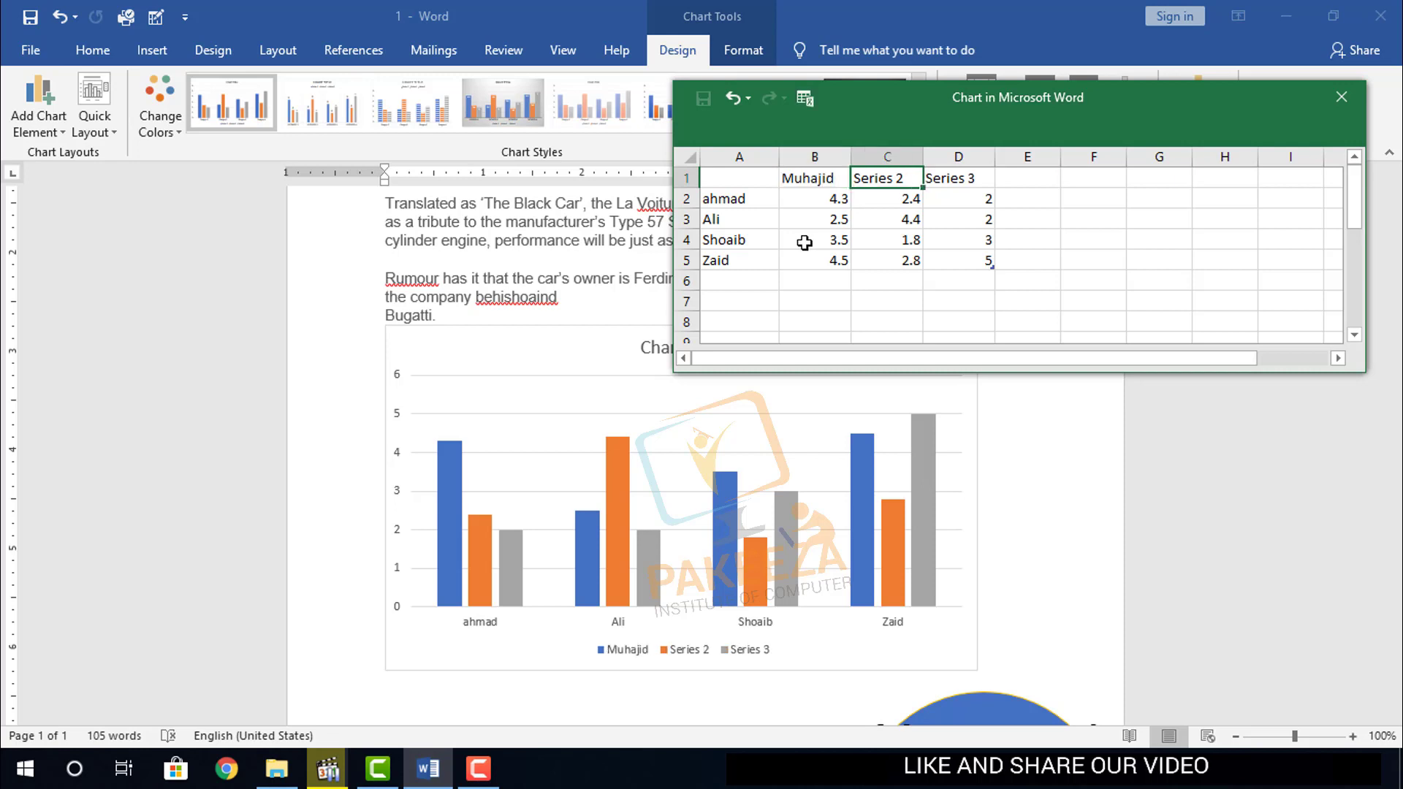
type("K")
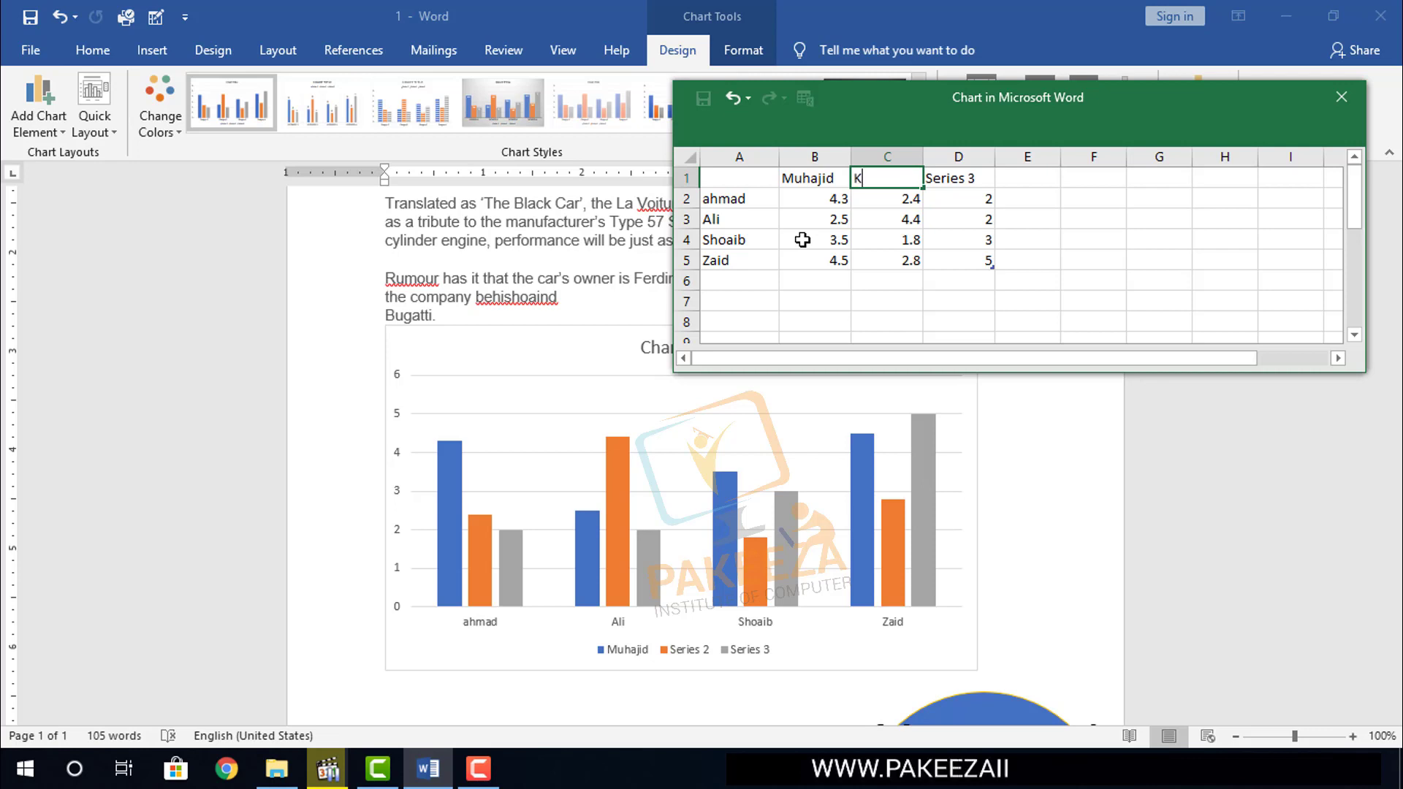
type("ashif")
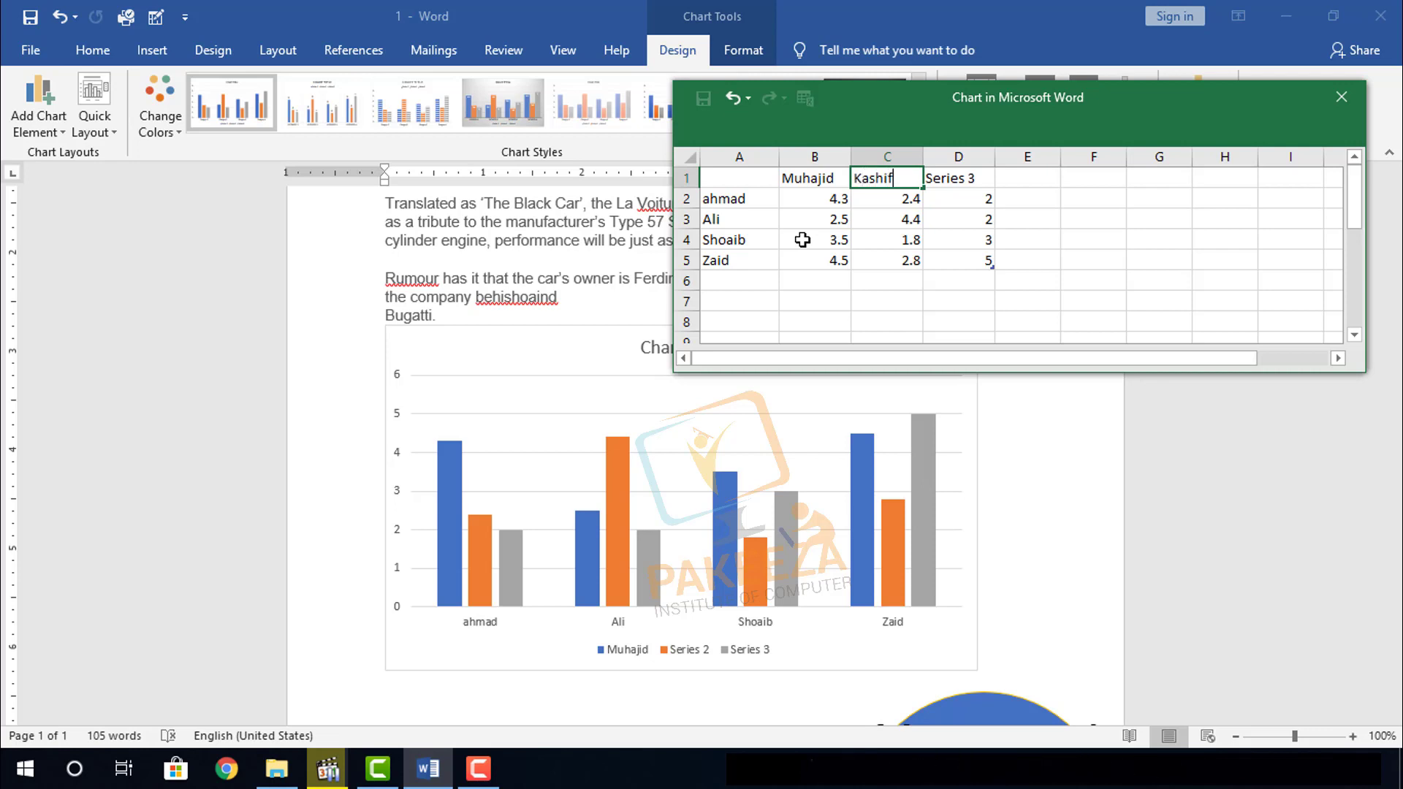
key("Tab")
type("T")
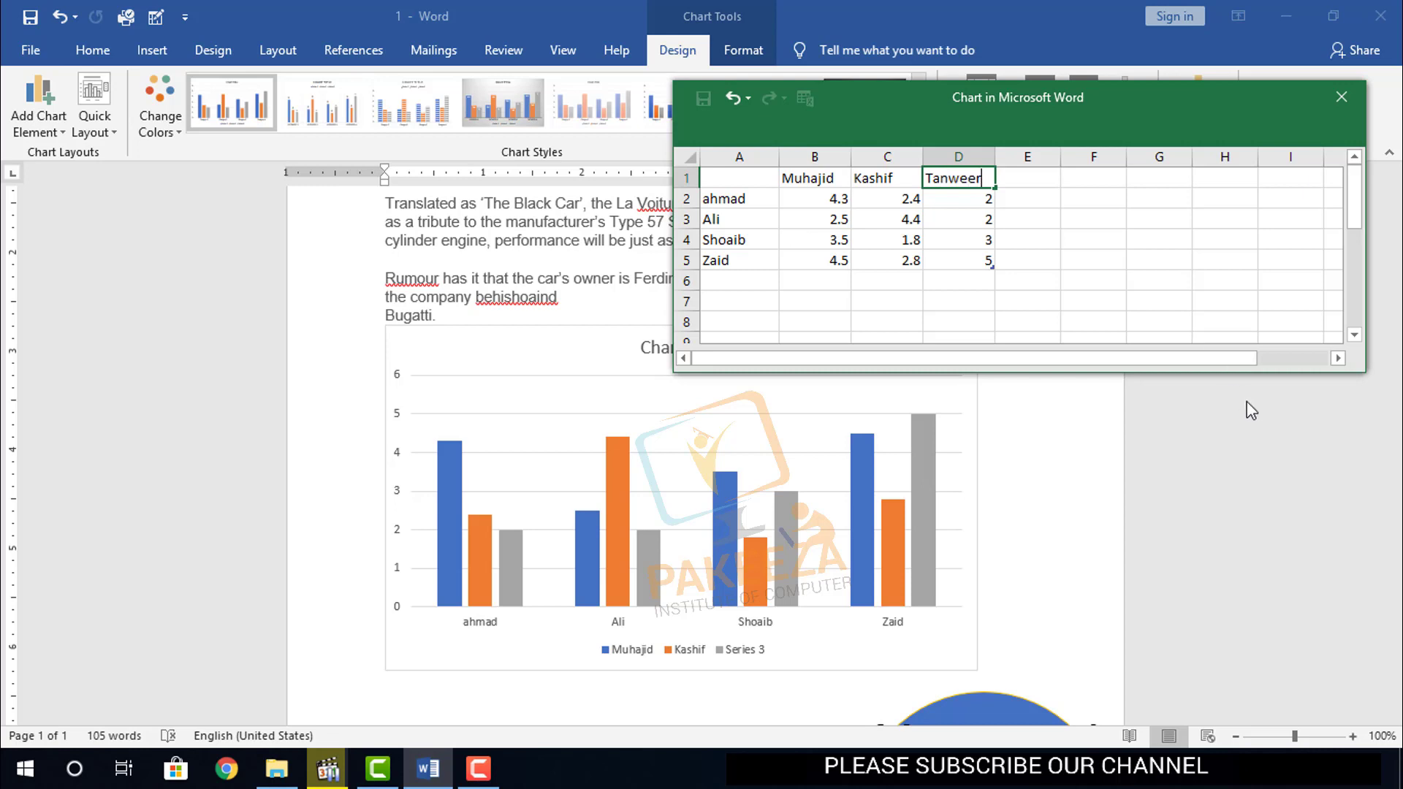
left_click(1112, 282)
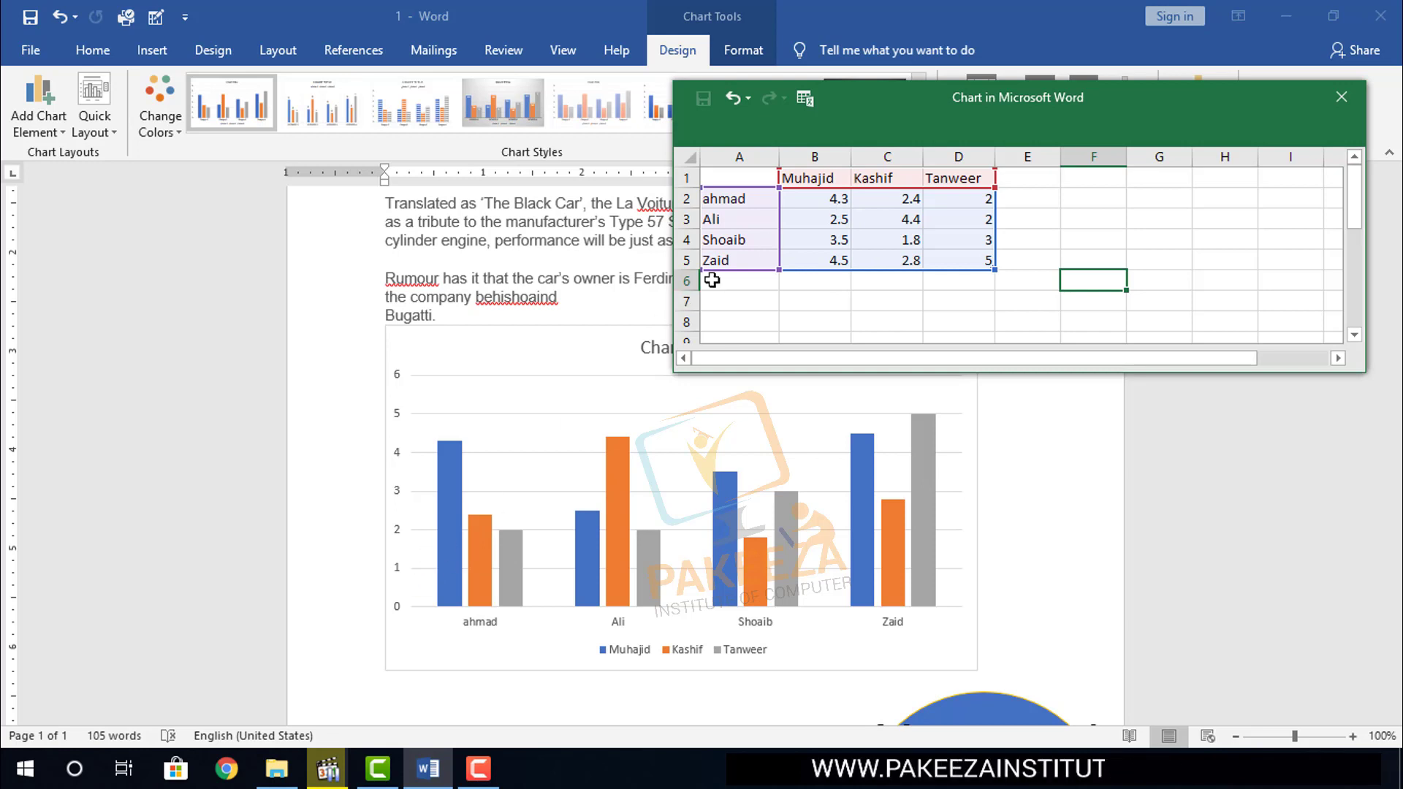
Change the first series heading in cell B1 to "englisg".
left_click(842, 178)
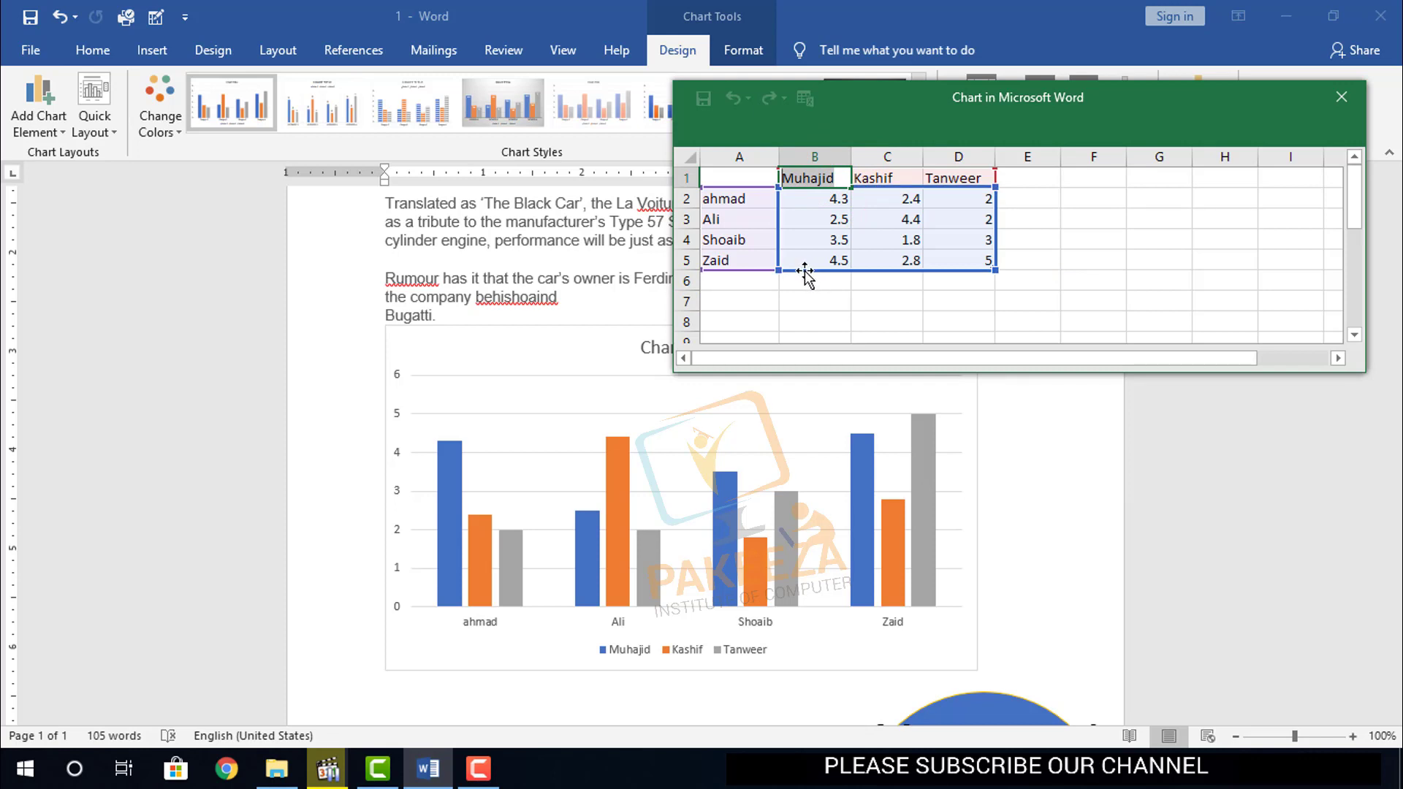
type("cla")
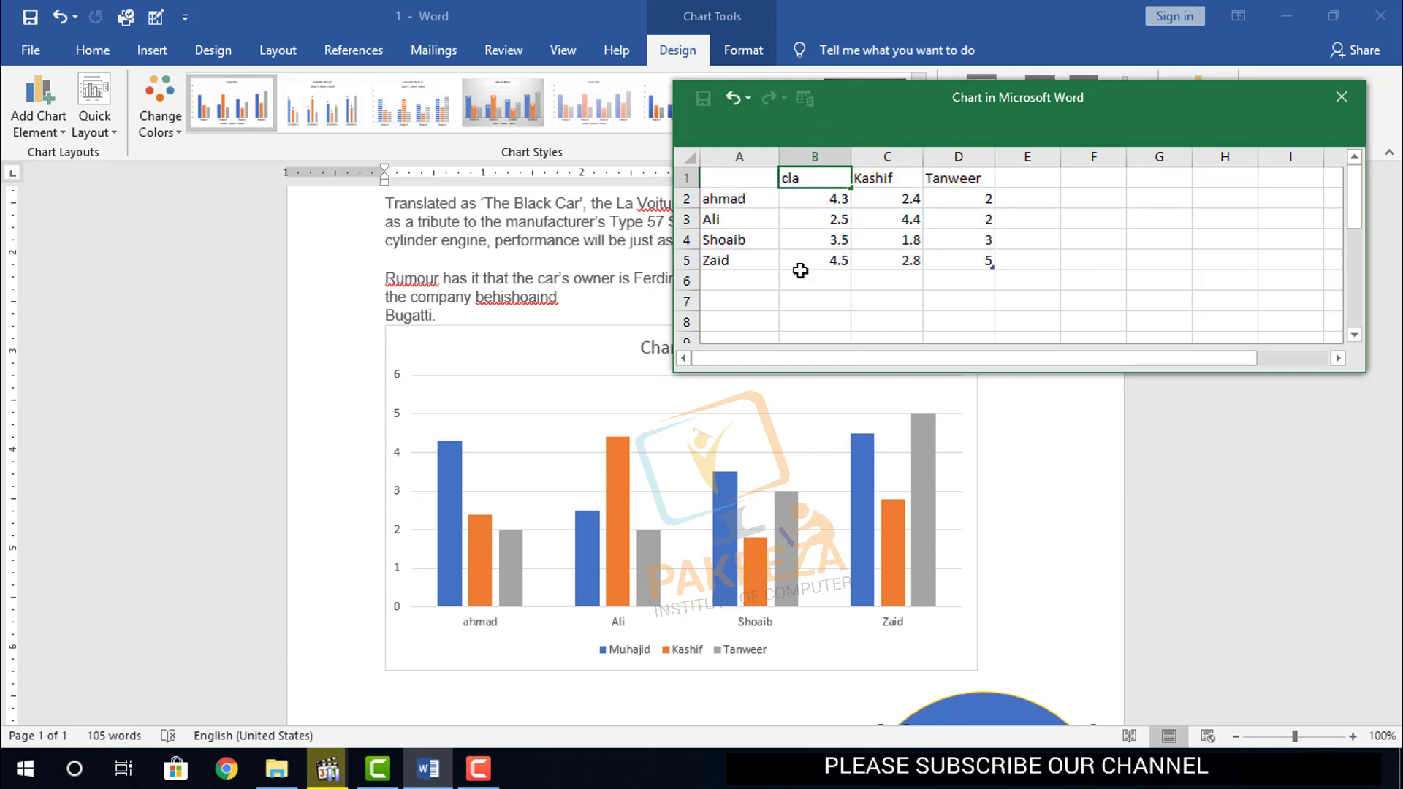
key("BackSpace")
key("BackSpace")
key("BackSpace")
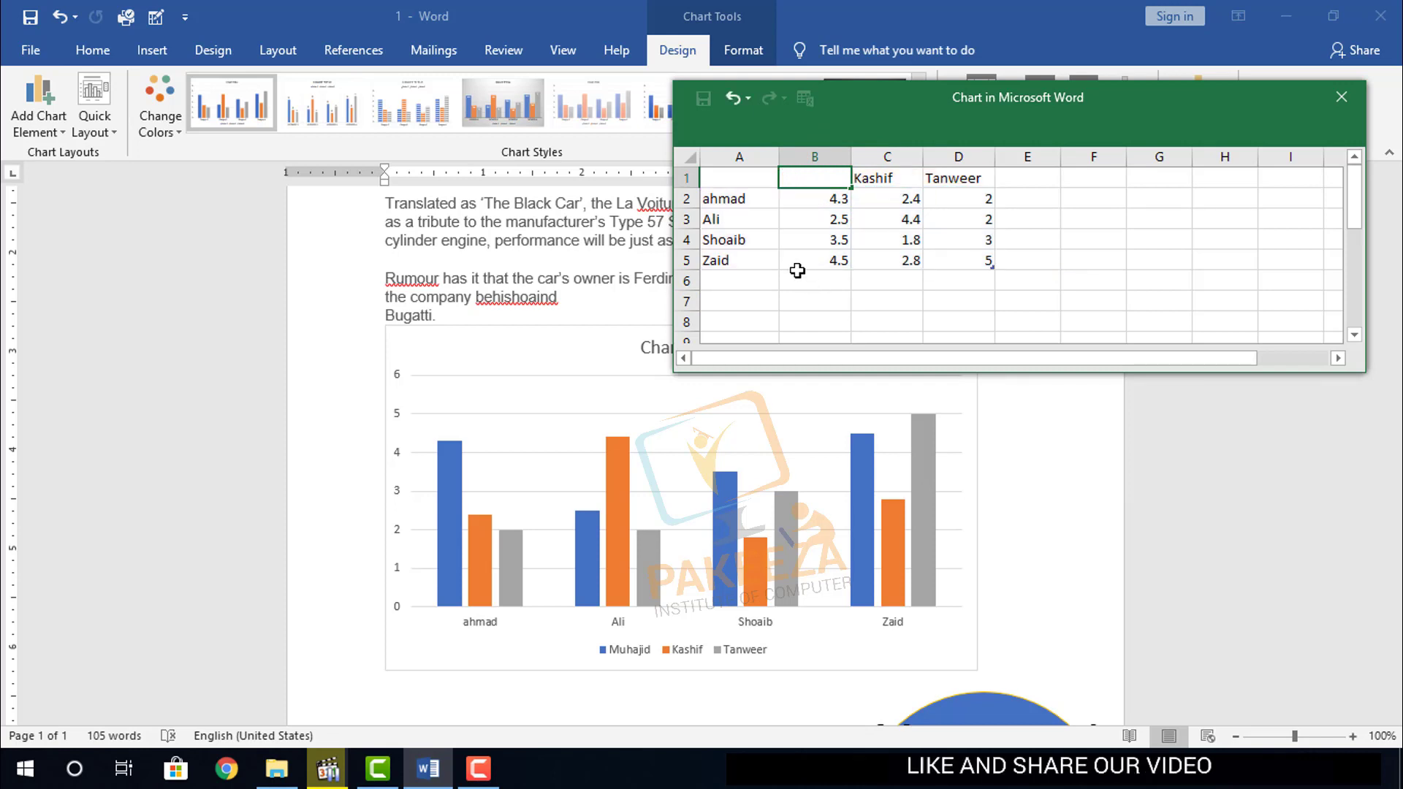
type("e")
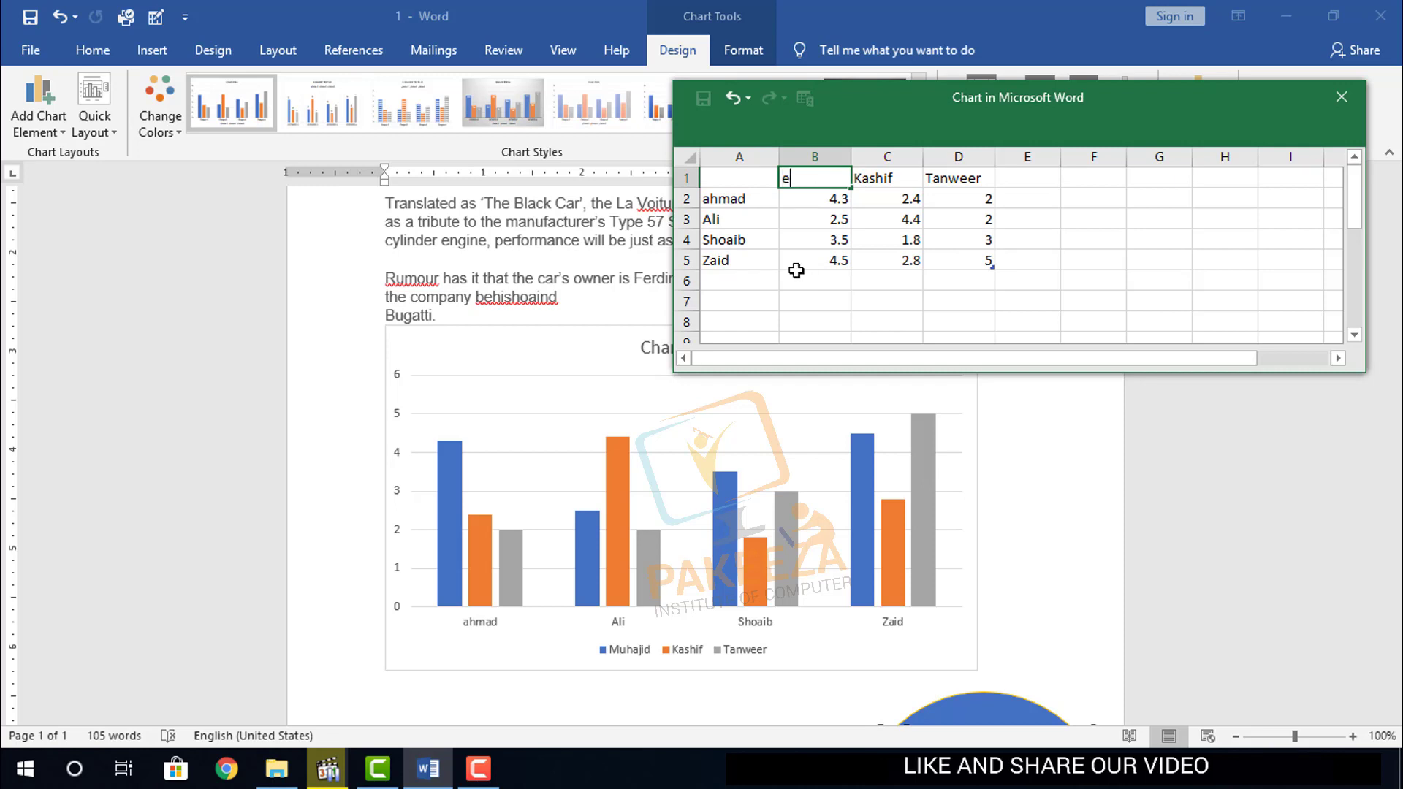
type("nglisg")
key("Tab")
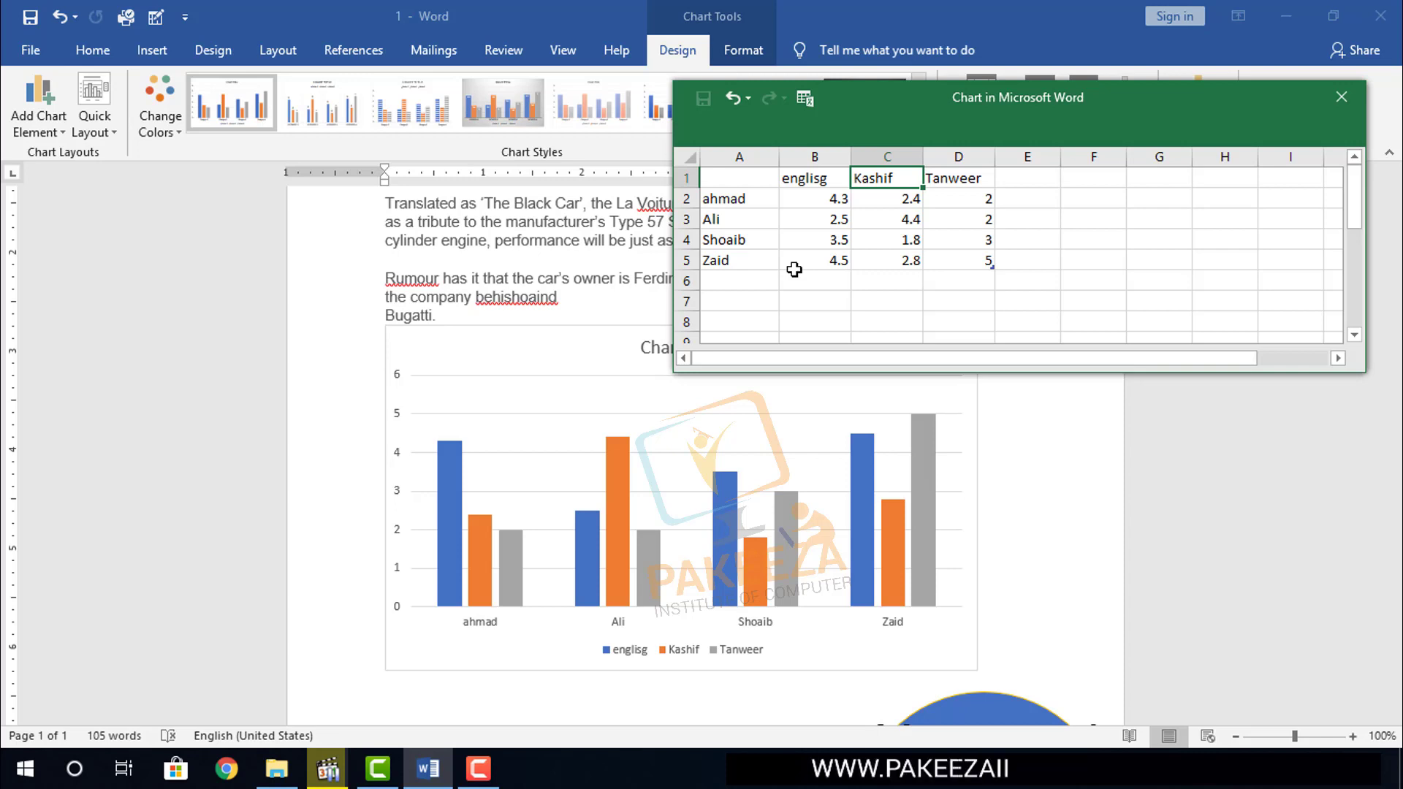
Change the second and third series headings in cells C1 and D1 to "urdu" and "math".
type("urdu")
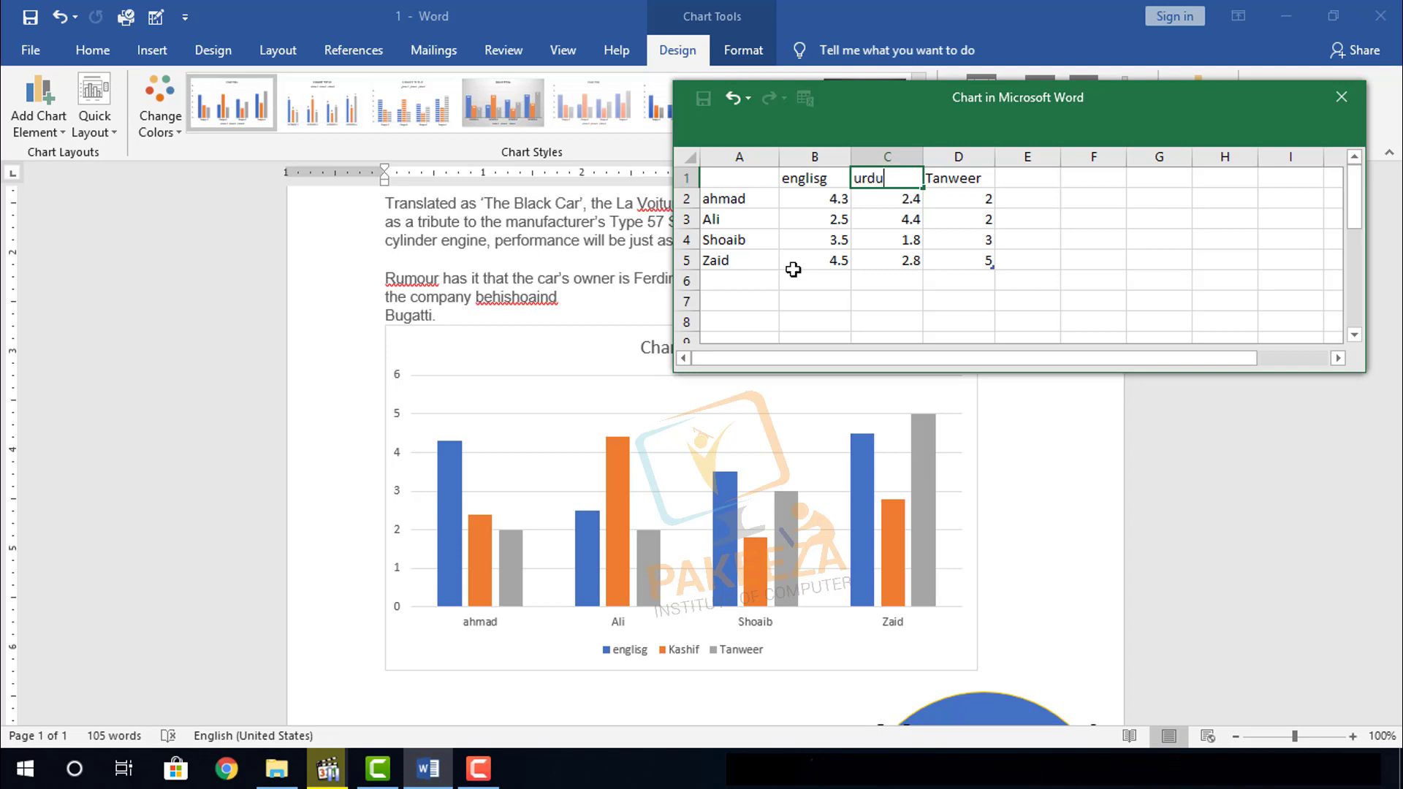
key("Tab")
type("m")
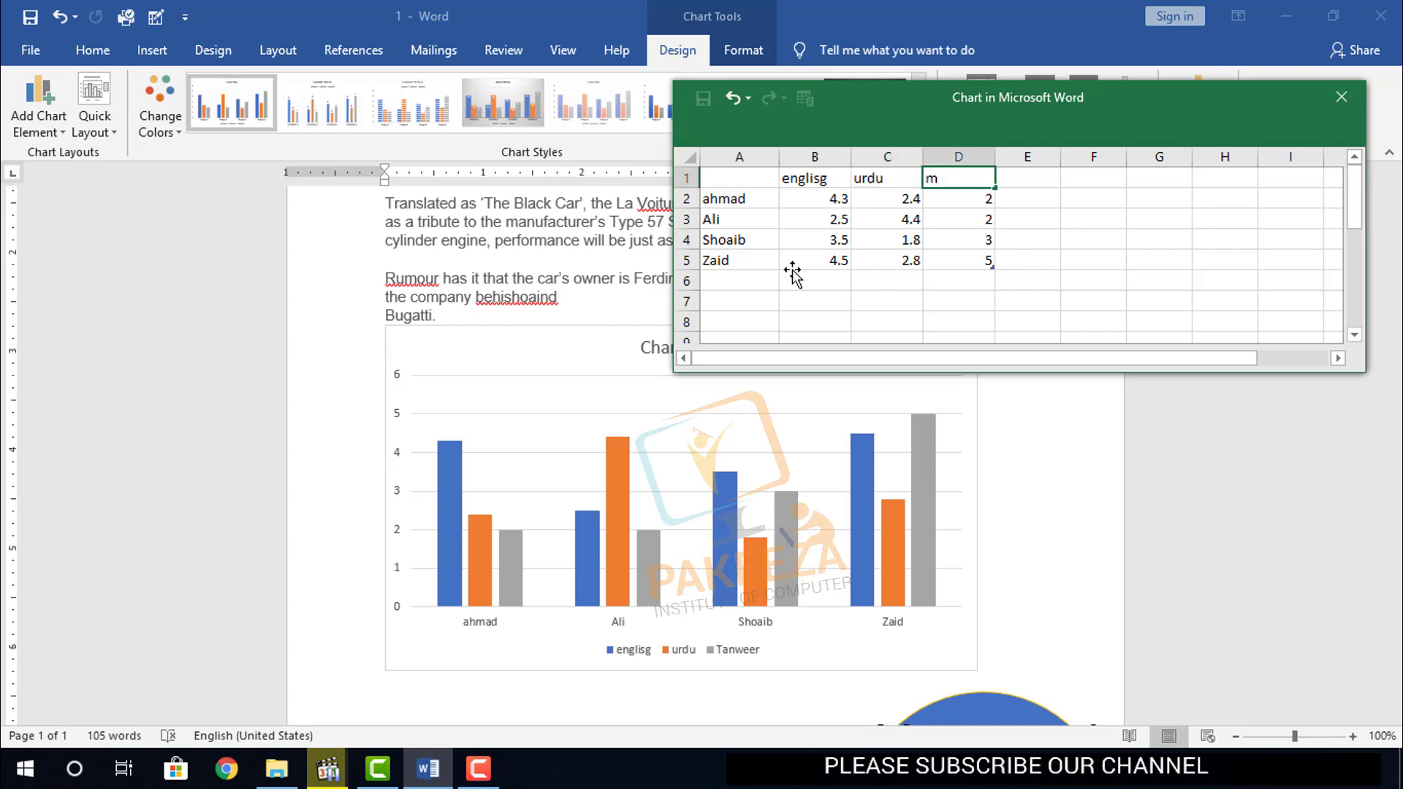
type("ath")
left_click(1089, 264)
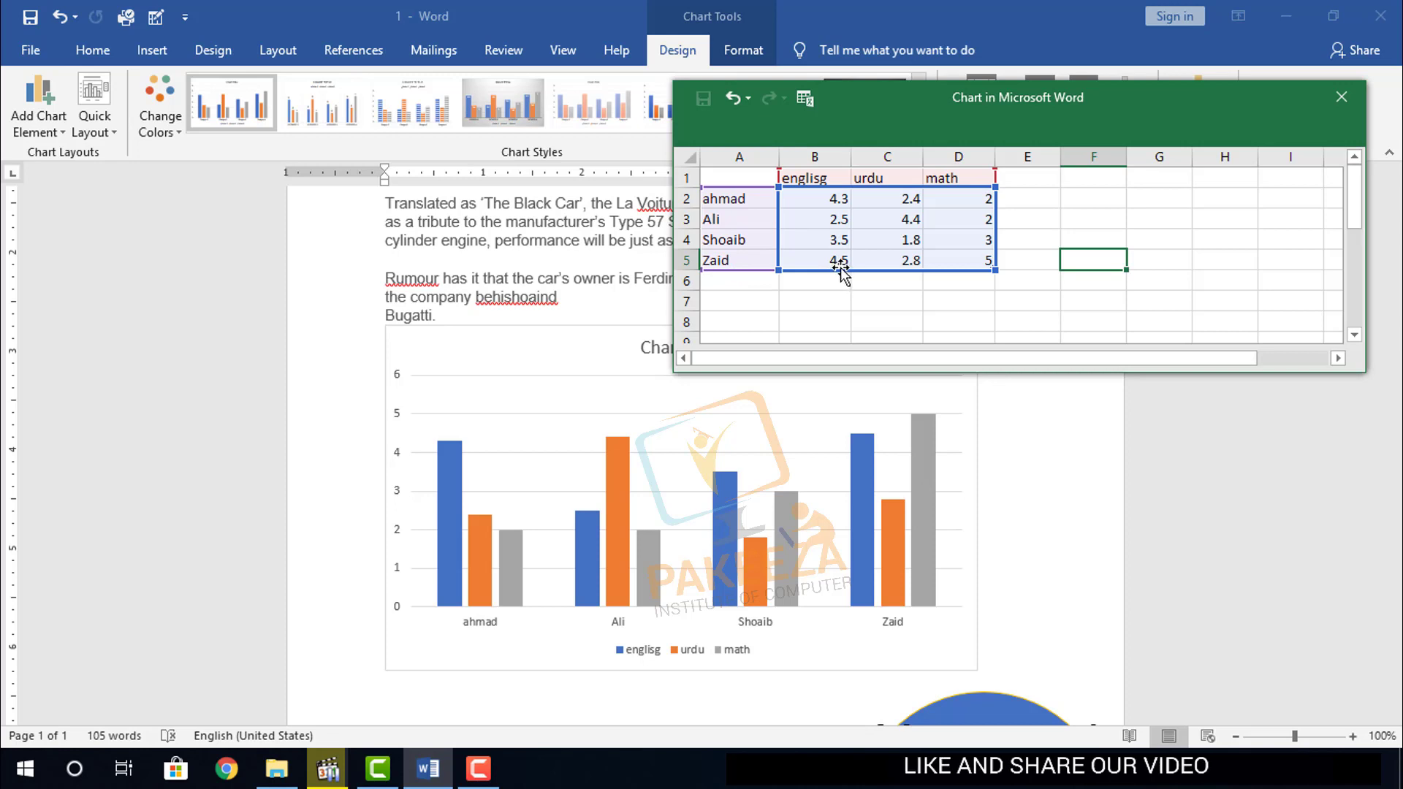
Set the first person's value in the "englisg" series, cell B2, to 5.
left_click(826, 198)
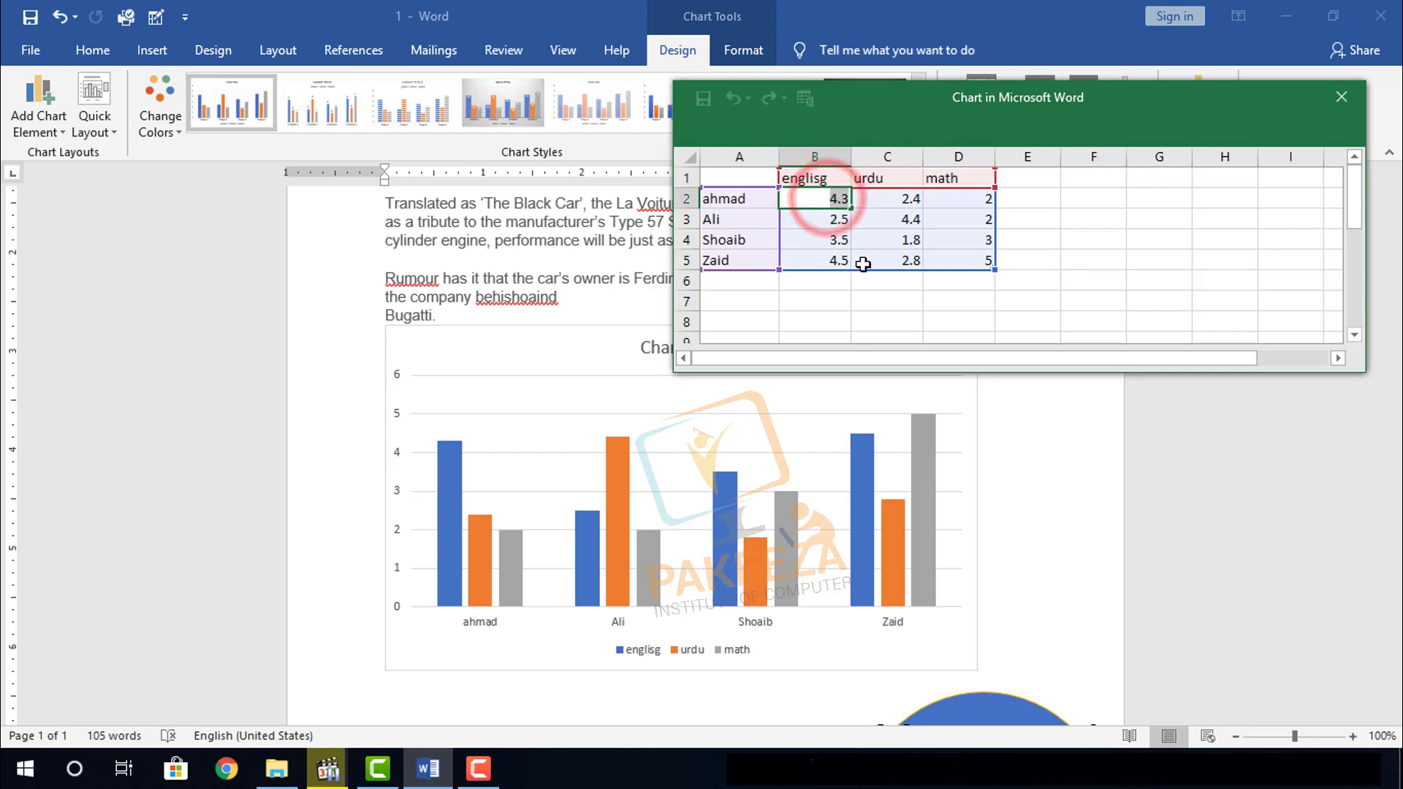
type("5")
key("ctrl+Return")
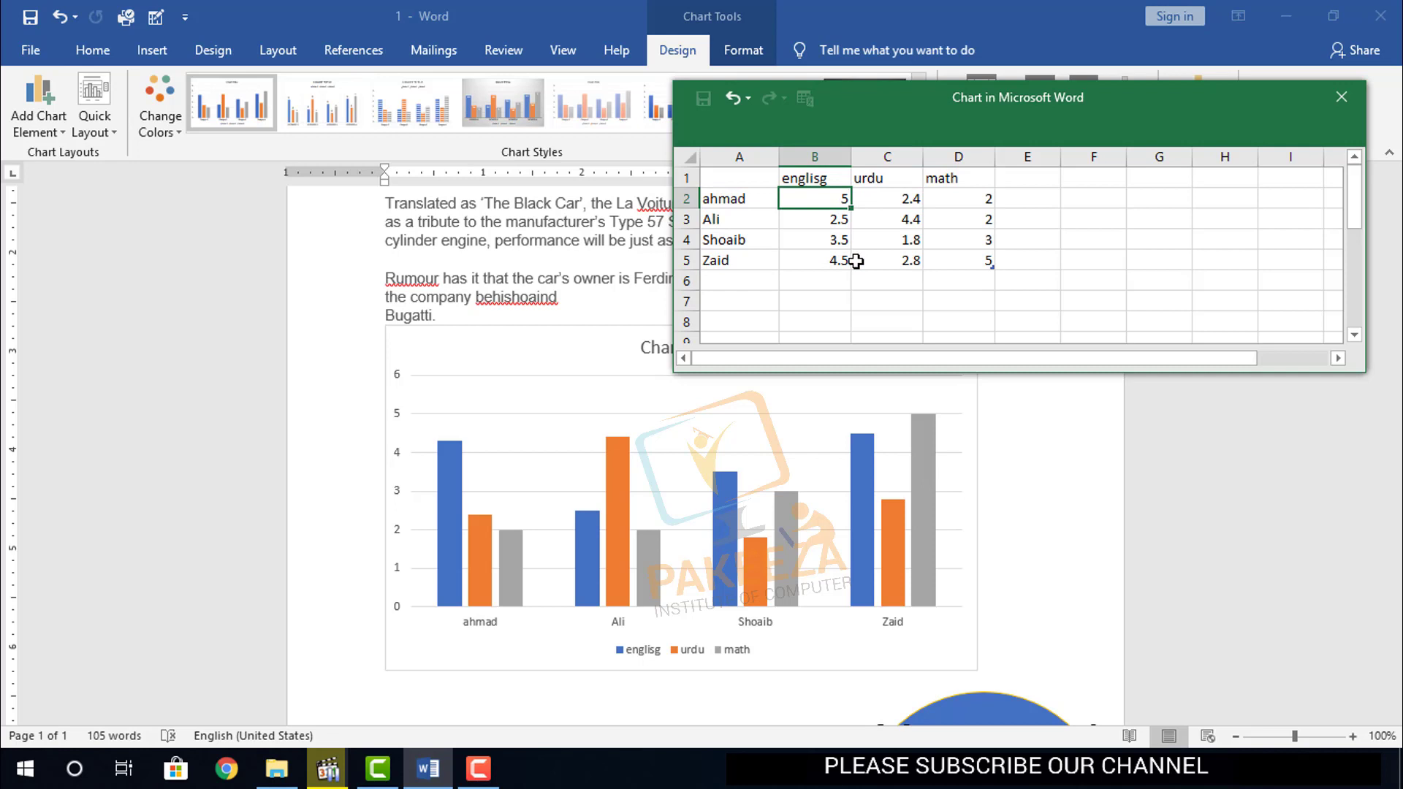
key("Return")
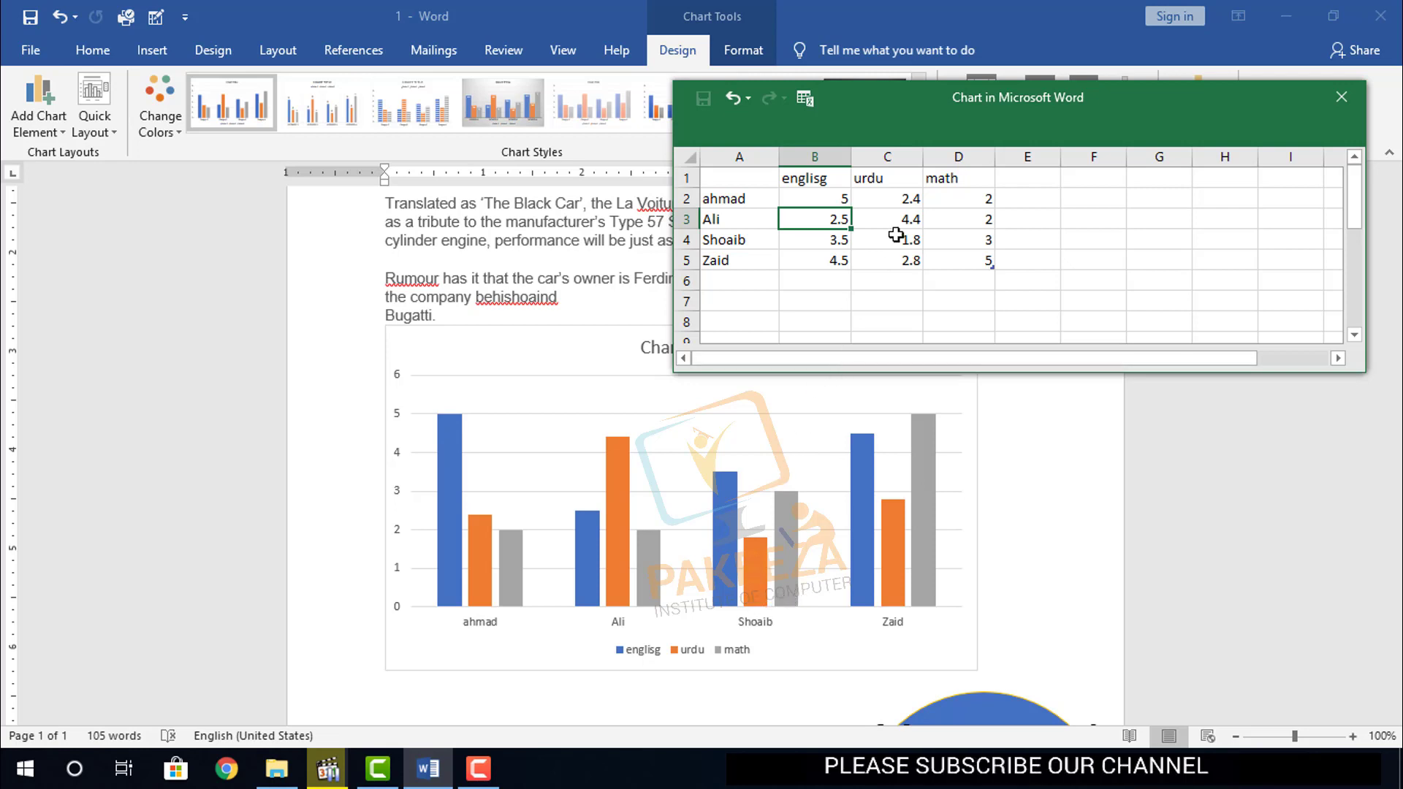
Set the third person's value in the "urdu" series, cell C4, to 4.5.
double_click(901, 246)
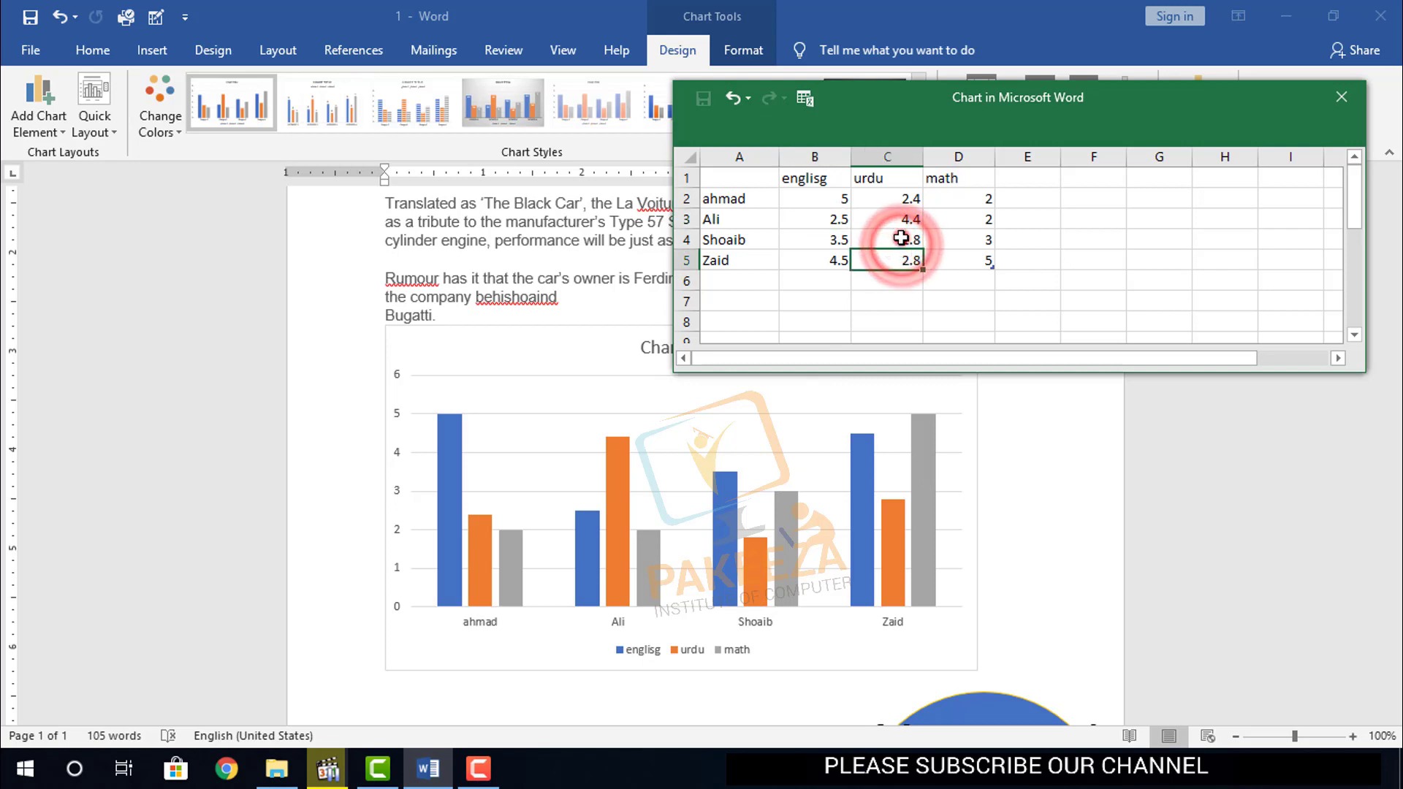
double_click(901, 240)
left_click_drag(901, 238, 926, 237)
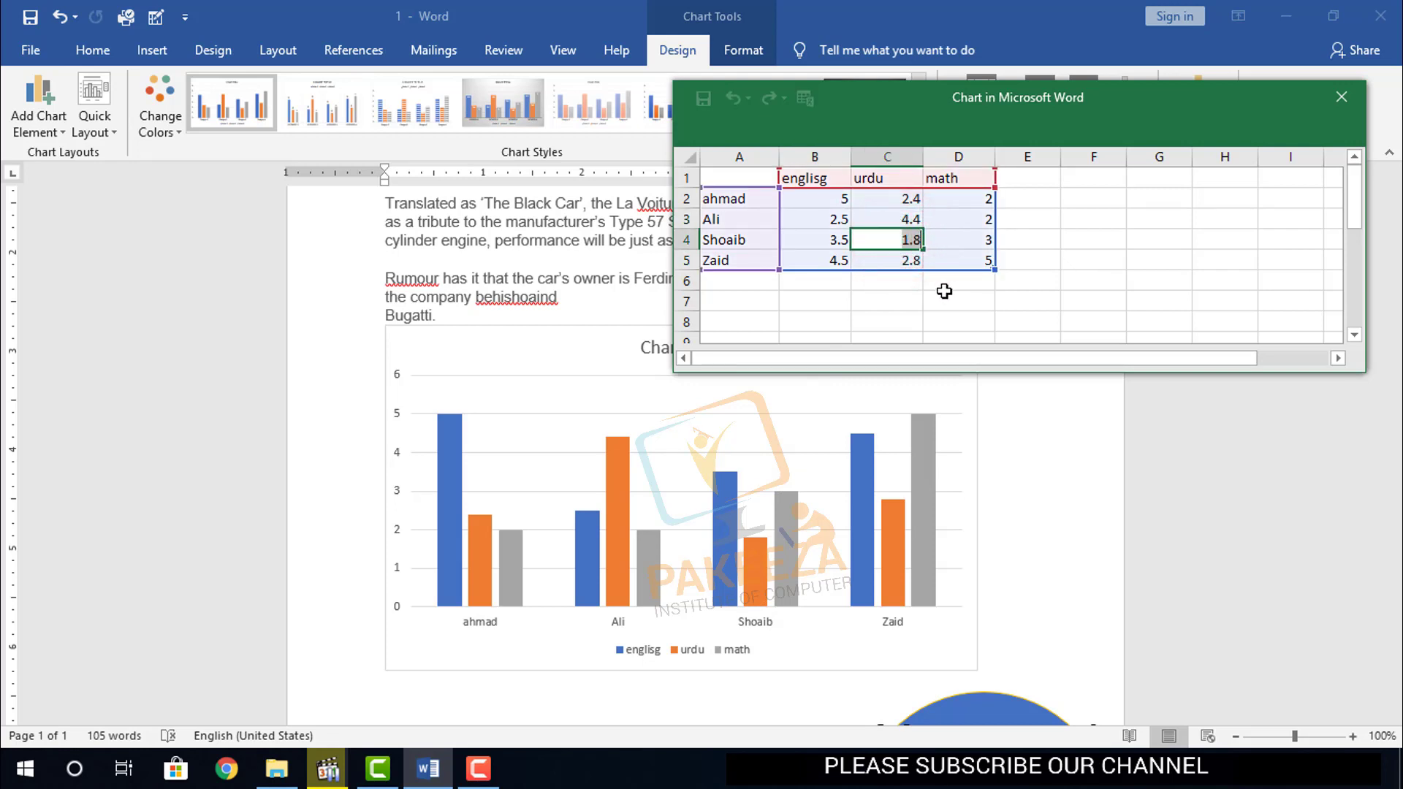
type("4.5")
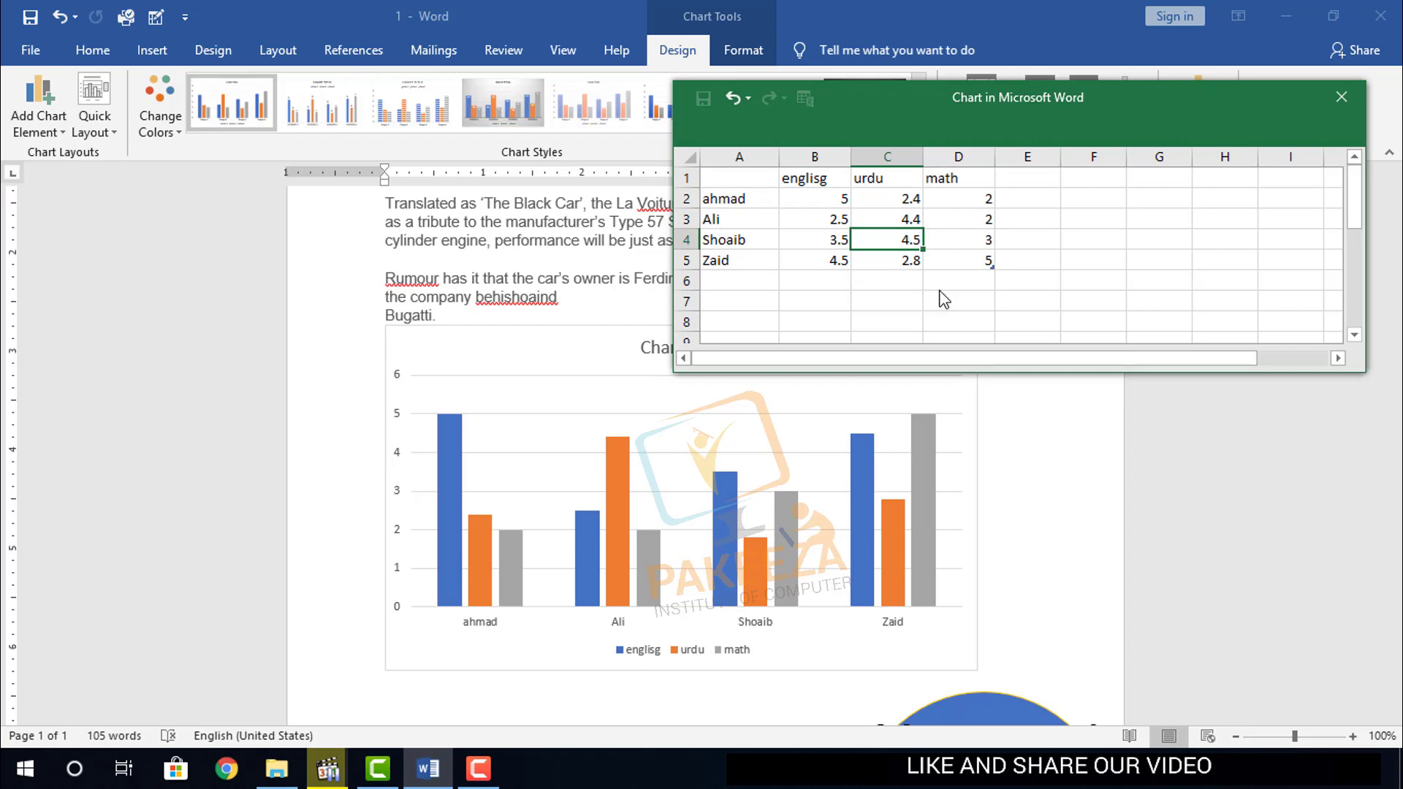
key("Return")
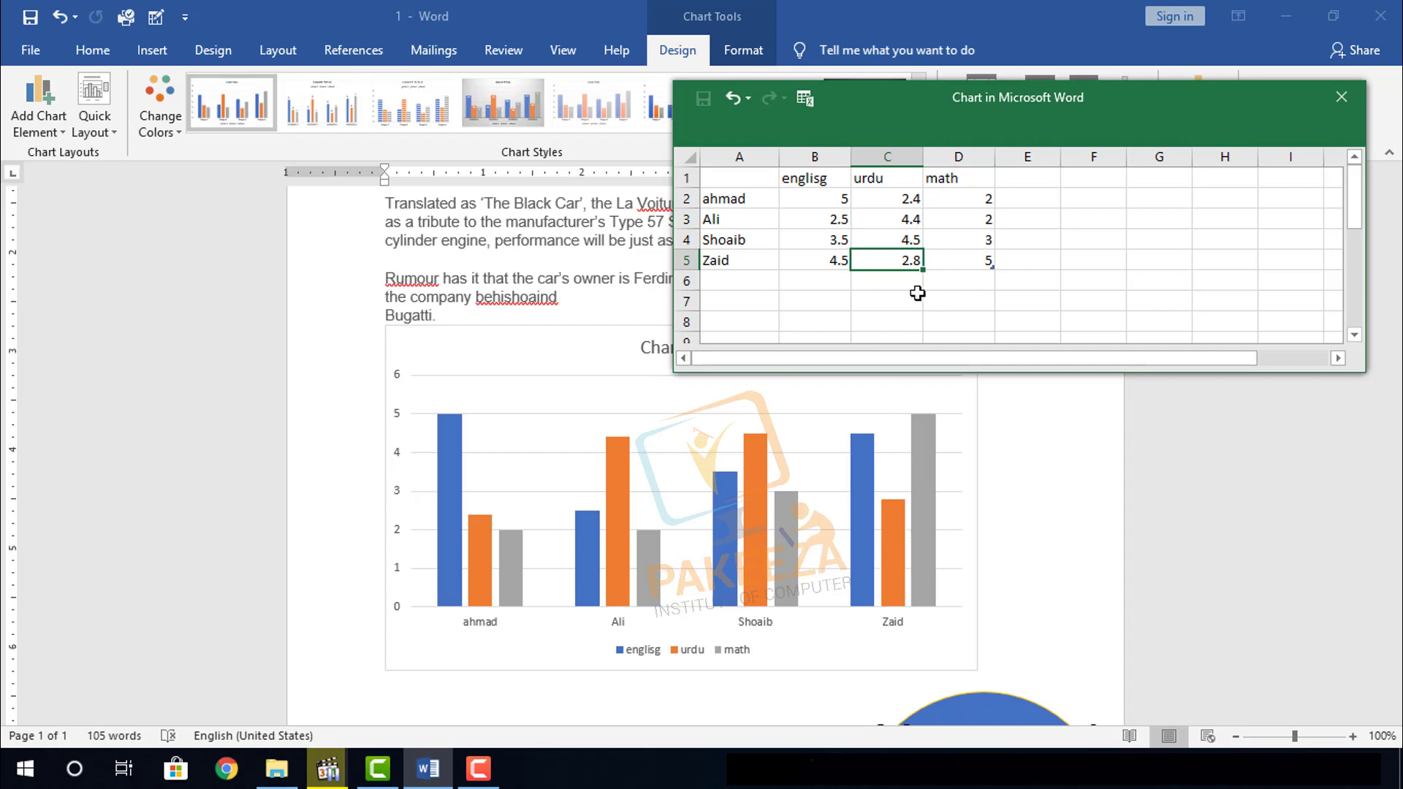
Set the second person's value in the "math" series, cell D3, to 6 and close the chart data sheet.
double_click(977, 219)
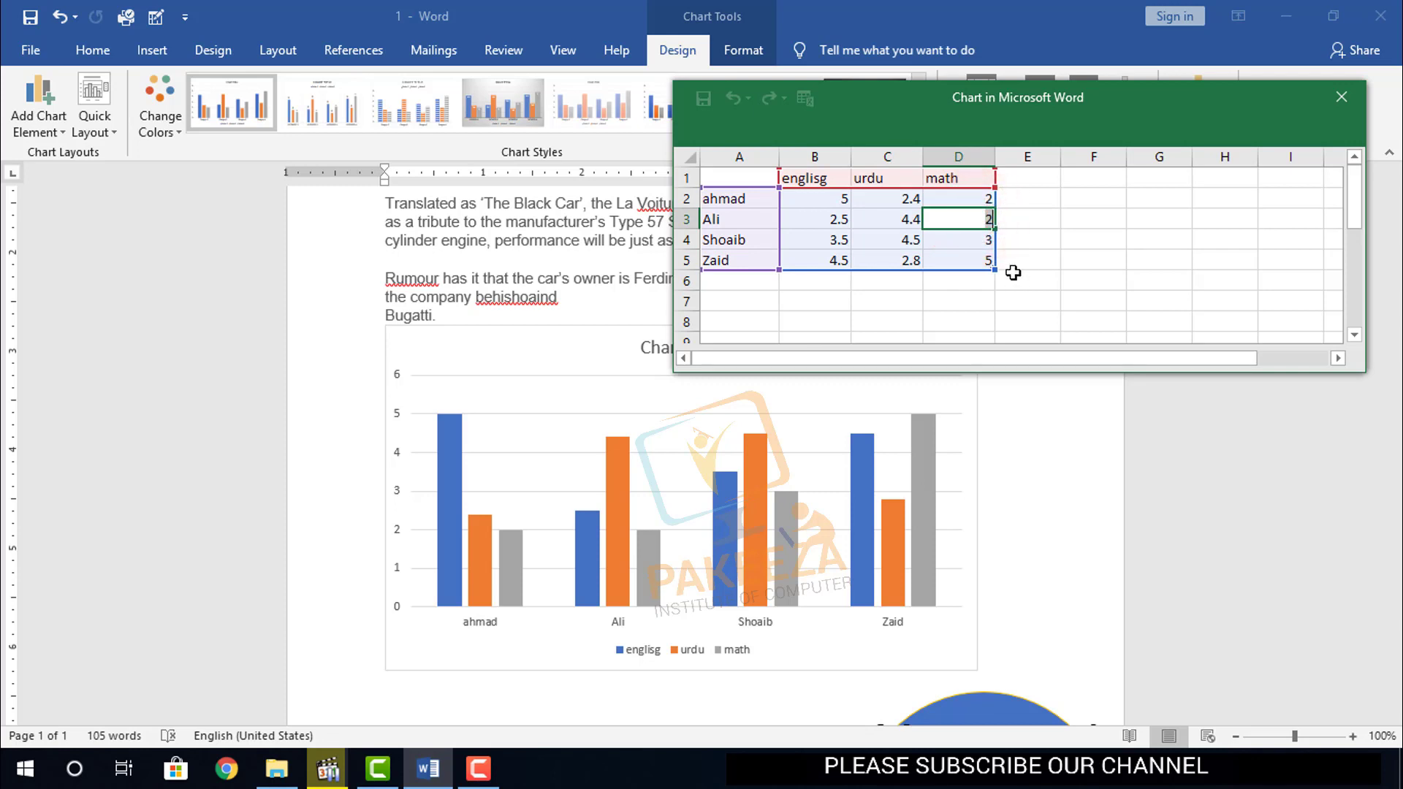
type("6")
key("Return")
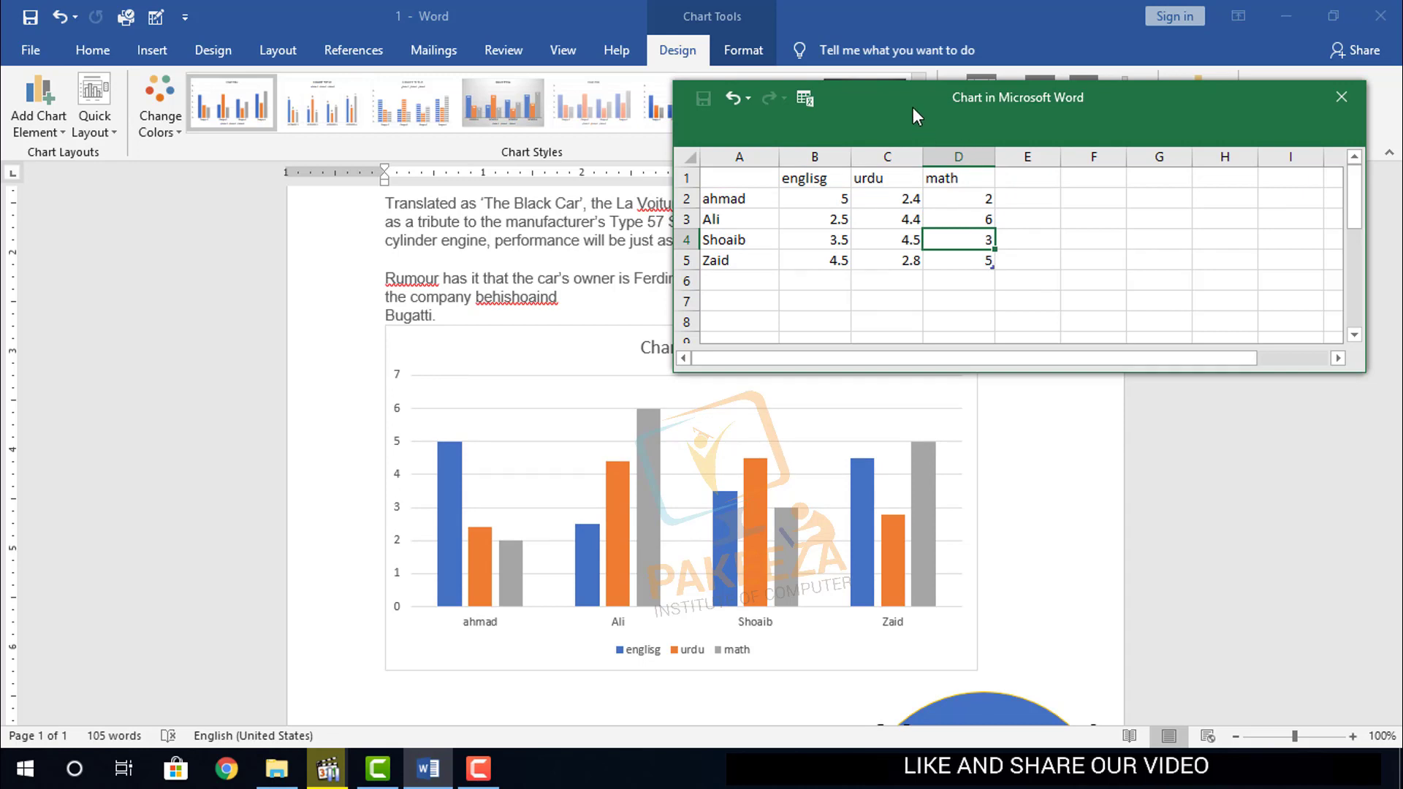
left_click_drag(914, 106, 925, 125)
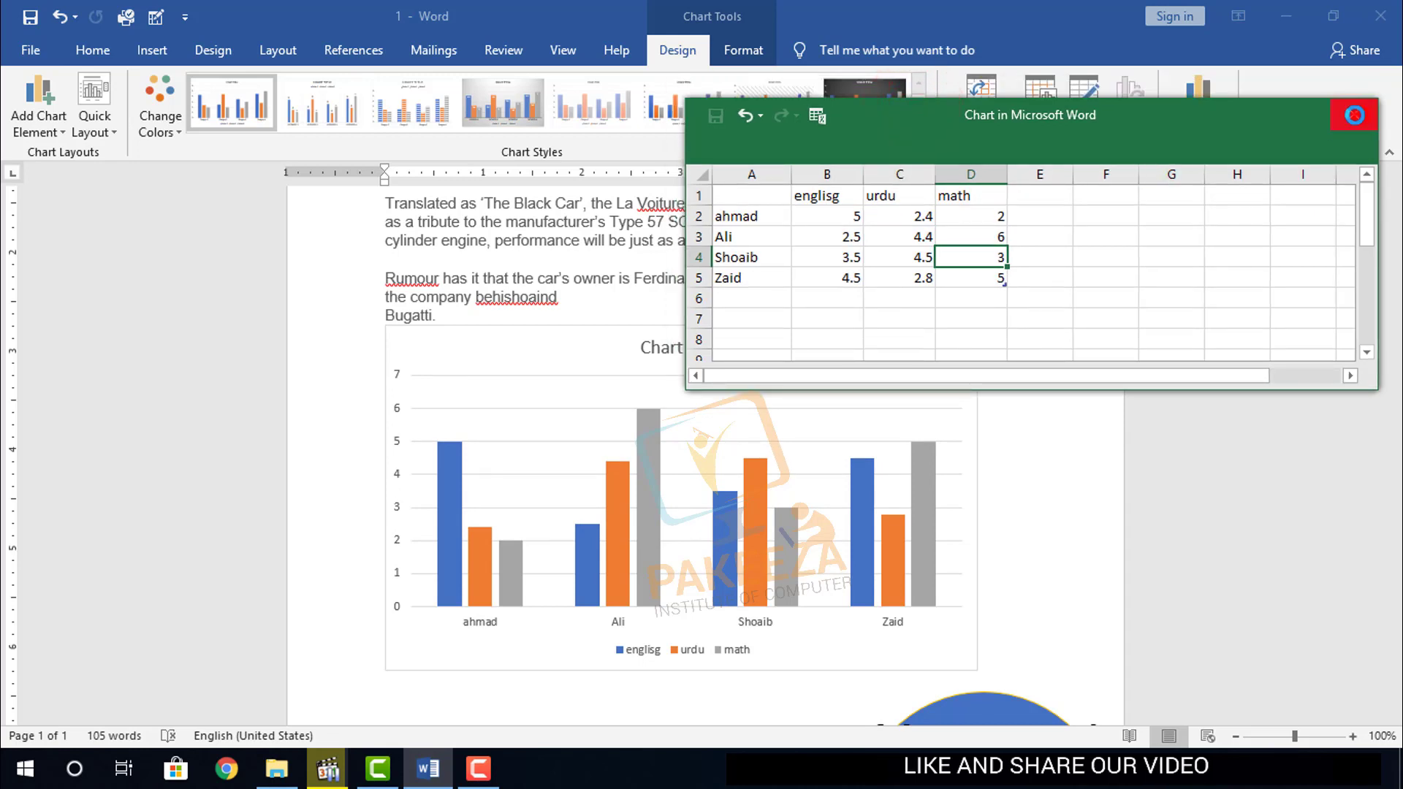
left_click(1354, 114)
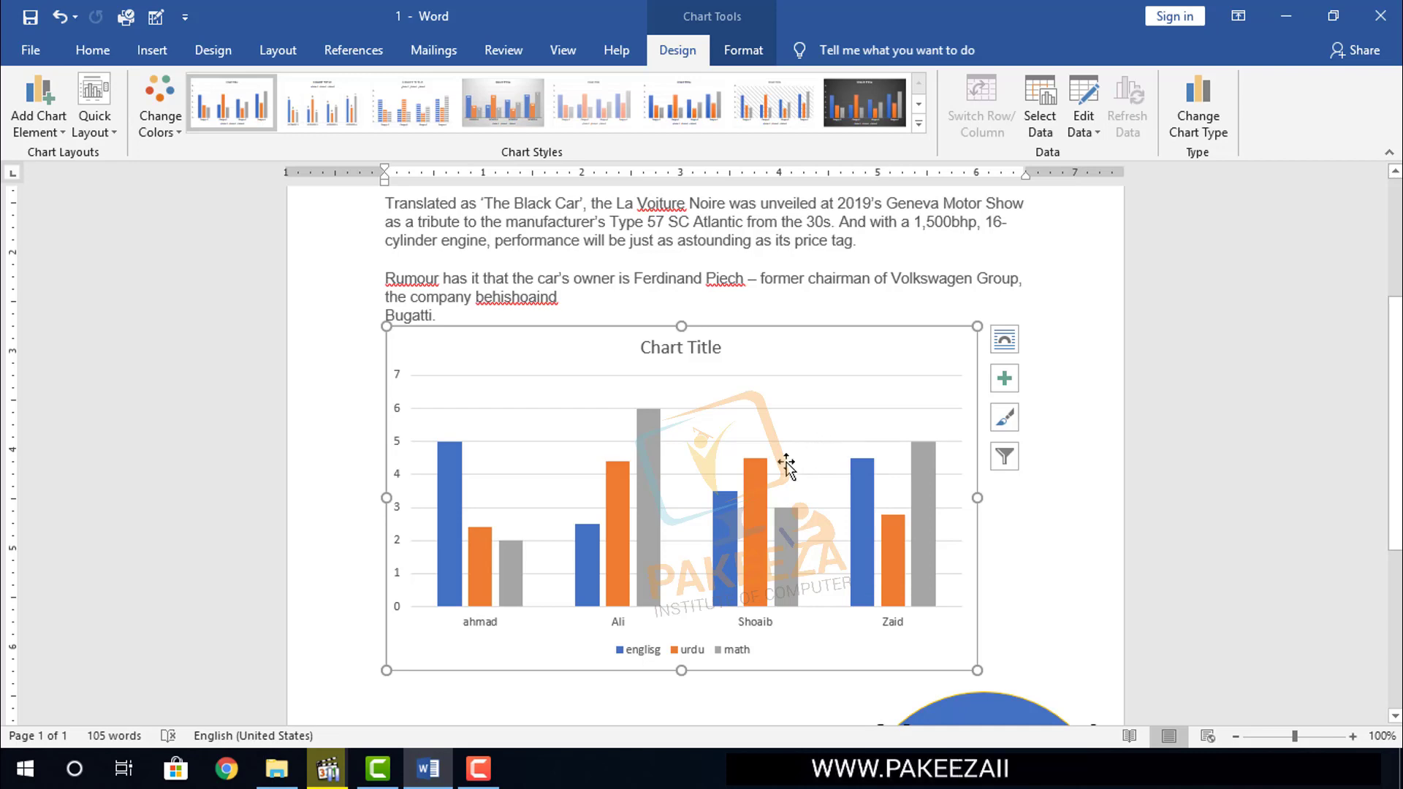
Apply the chart style with columns fading towards the base and a bold uppercase title to the column chart.
mouse_move(723, 554)
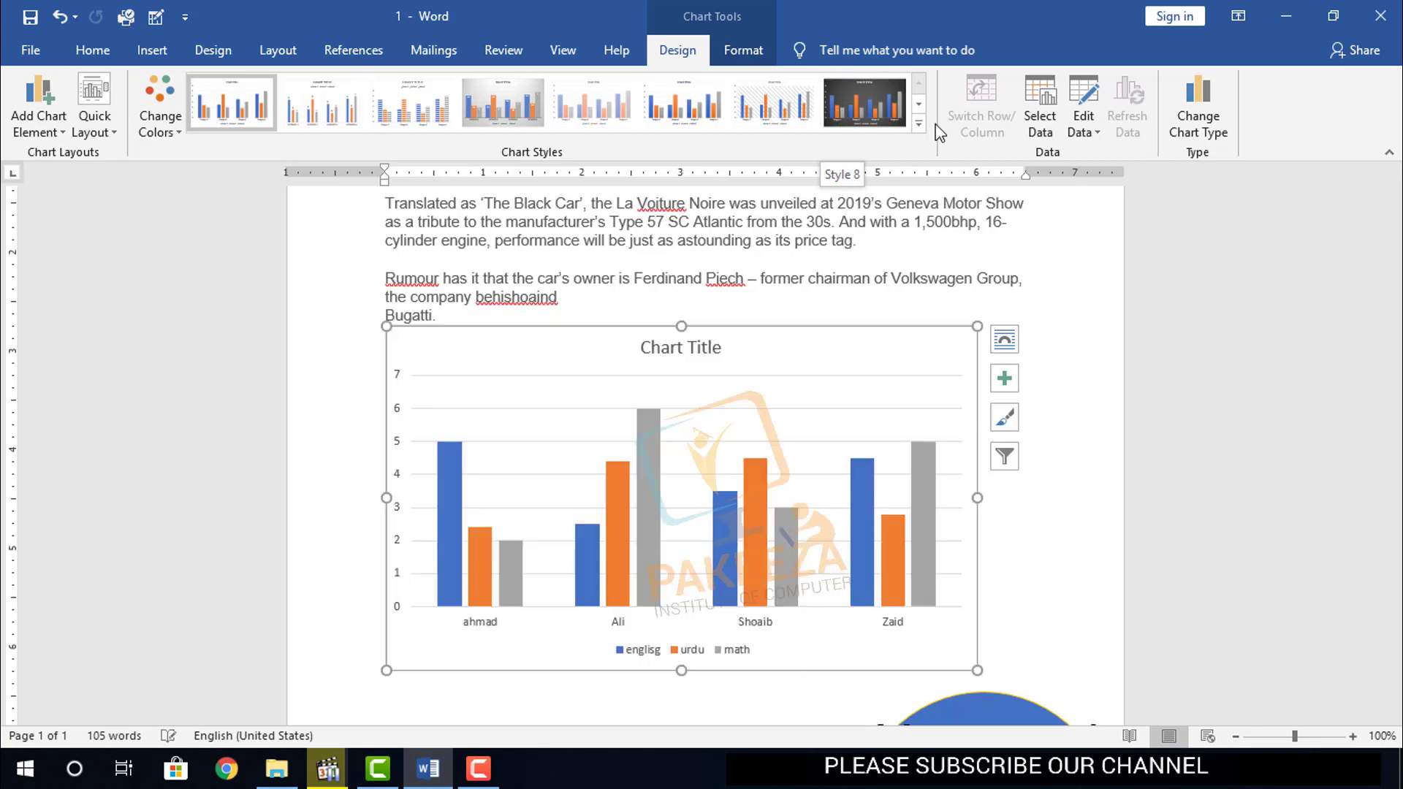
left_click(919, 126)
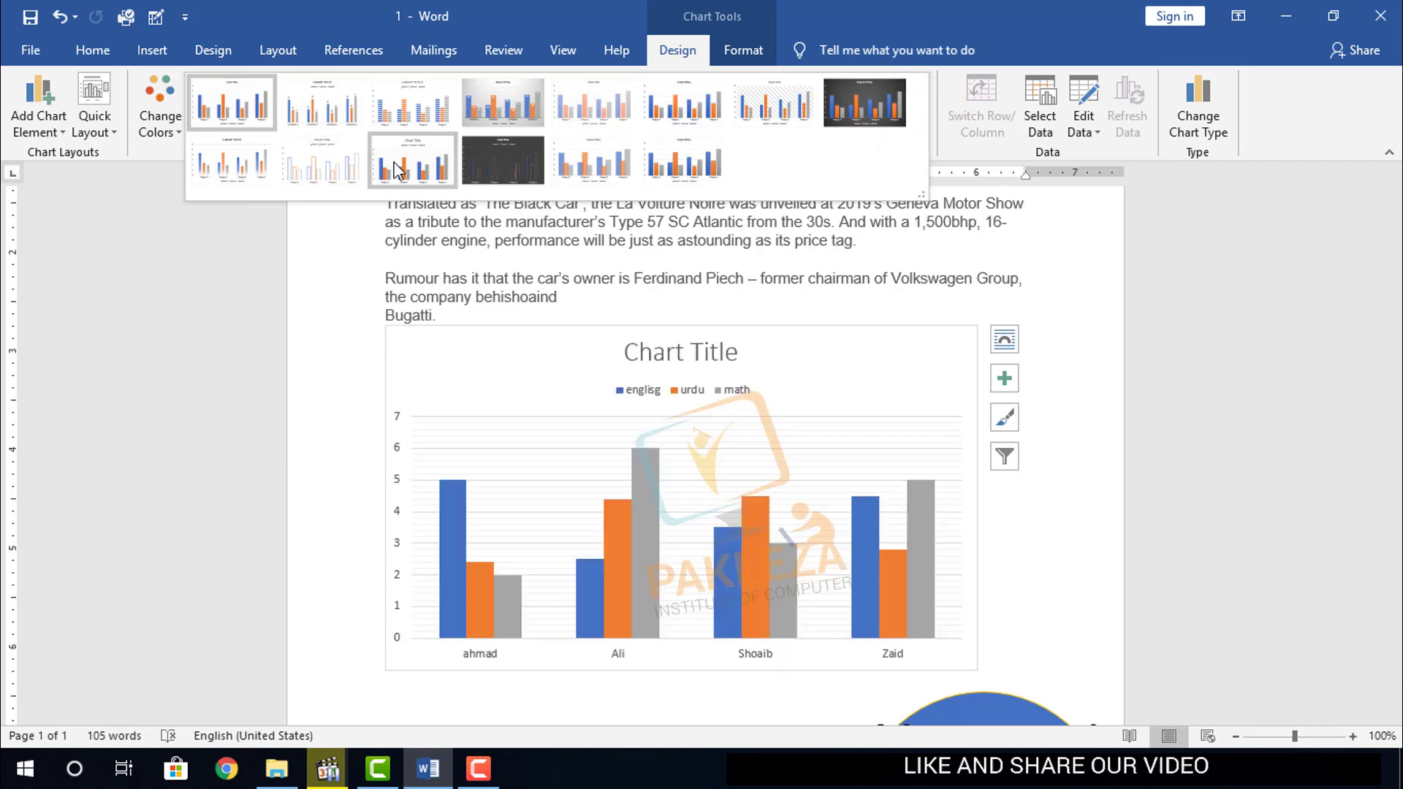
left_click(245, 161)
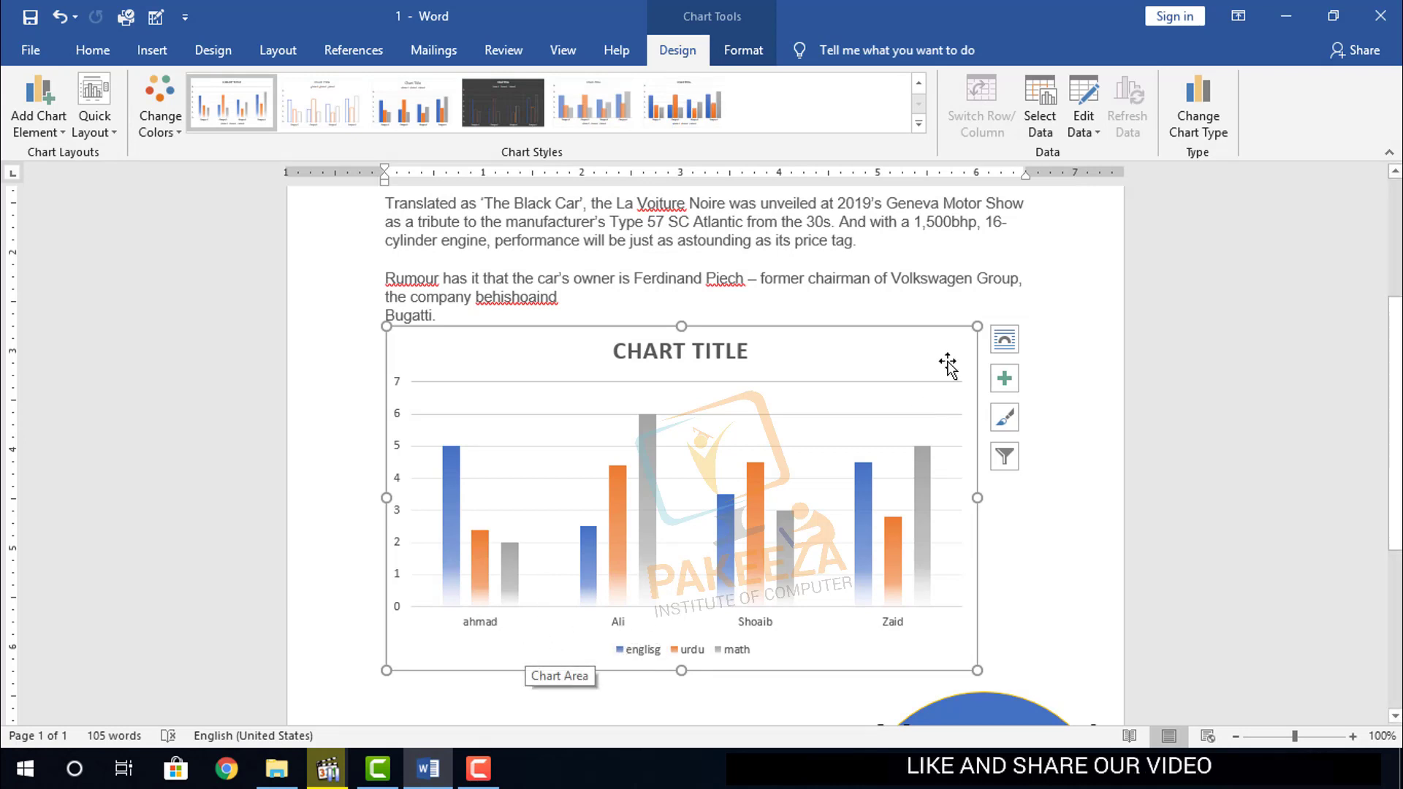
Reopen the chart's data sheet to review it against the chart, and close it without editing.
left_click(1095, 110)
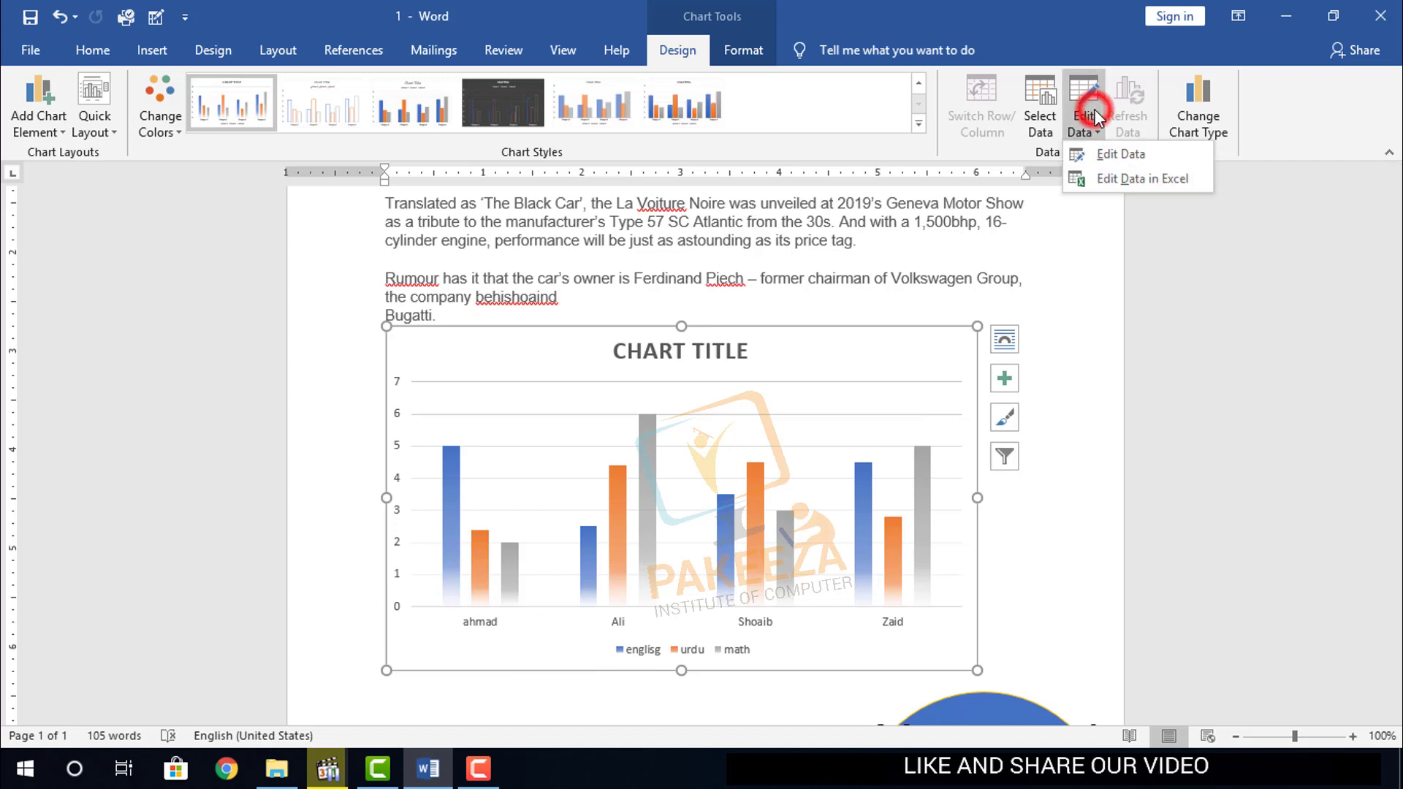
left_click(1106, 150)
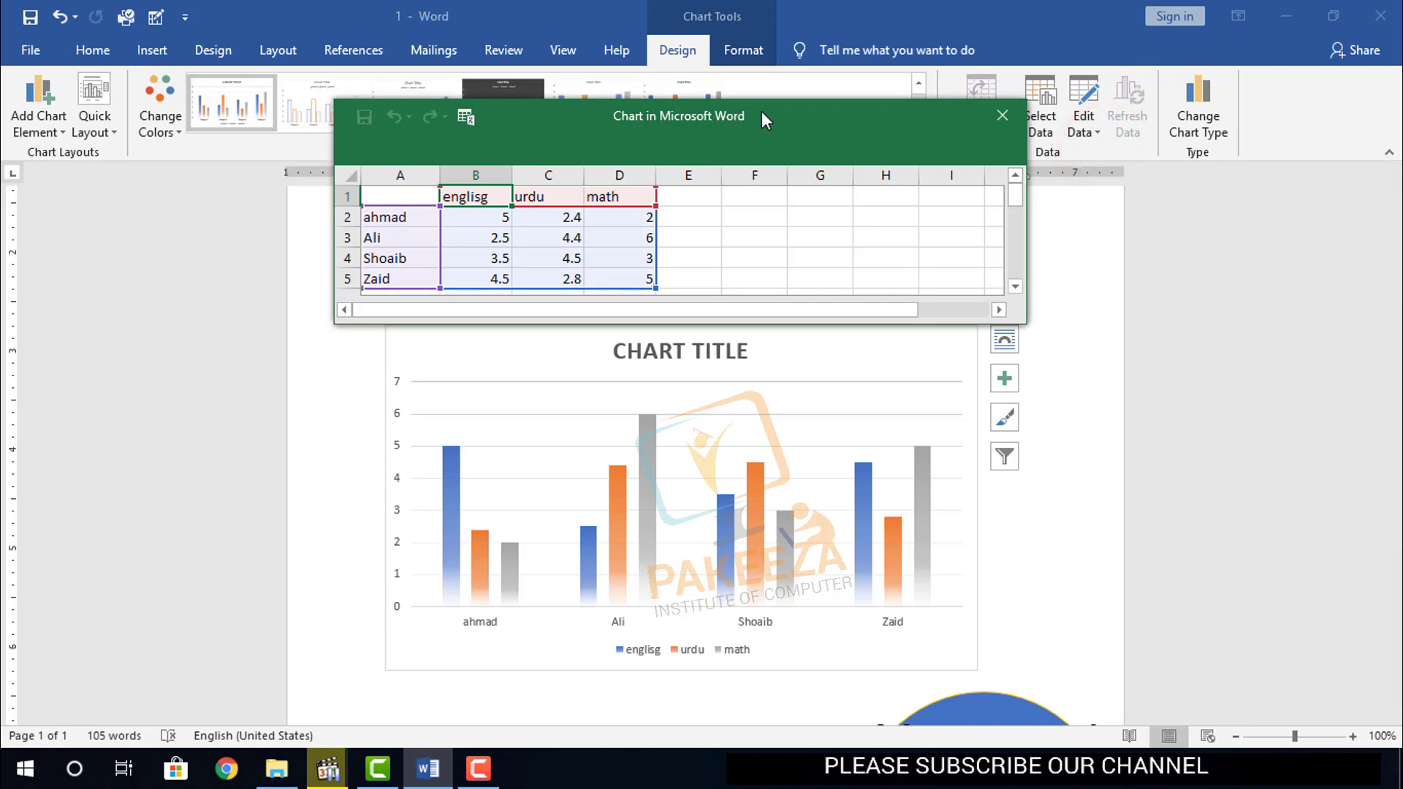
left_click_drag(761, 117, 1066, 169)
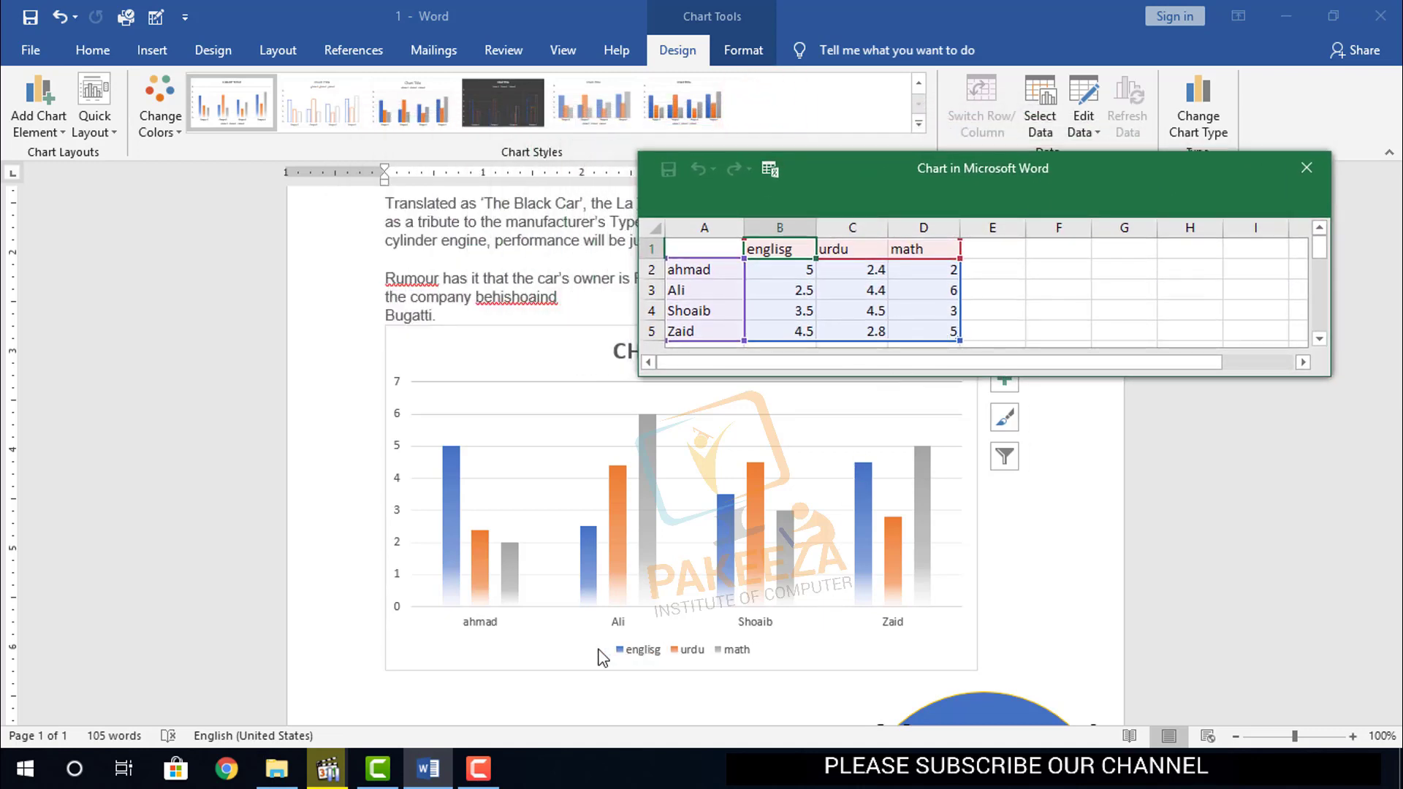
left_click(1312, 165)
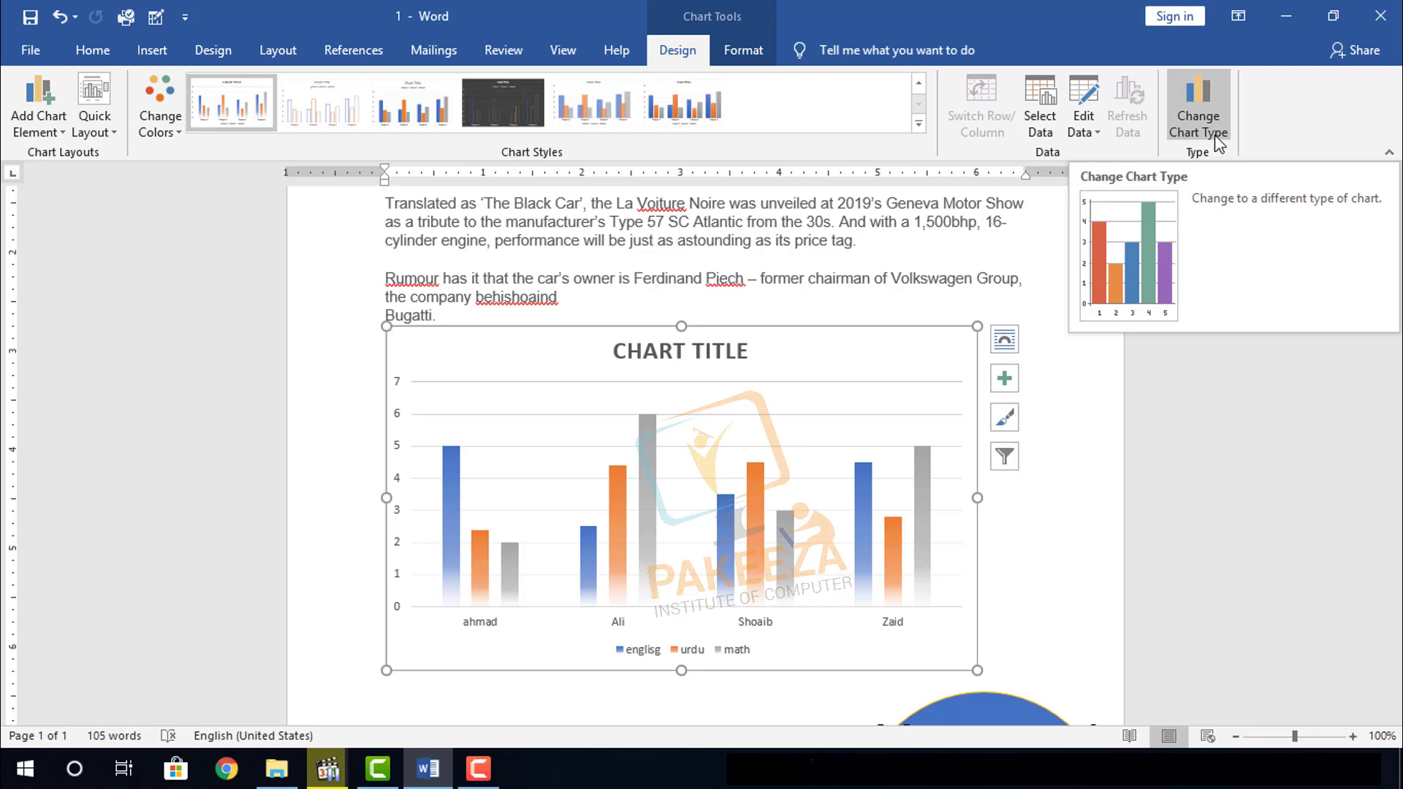
Change the column chart's type to Line with Markers.
left_click(1216, 142)
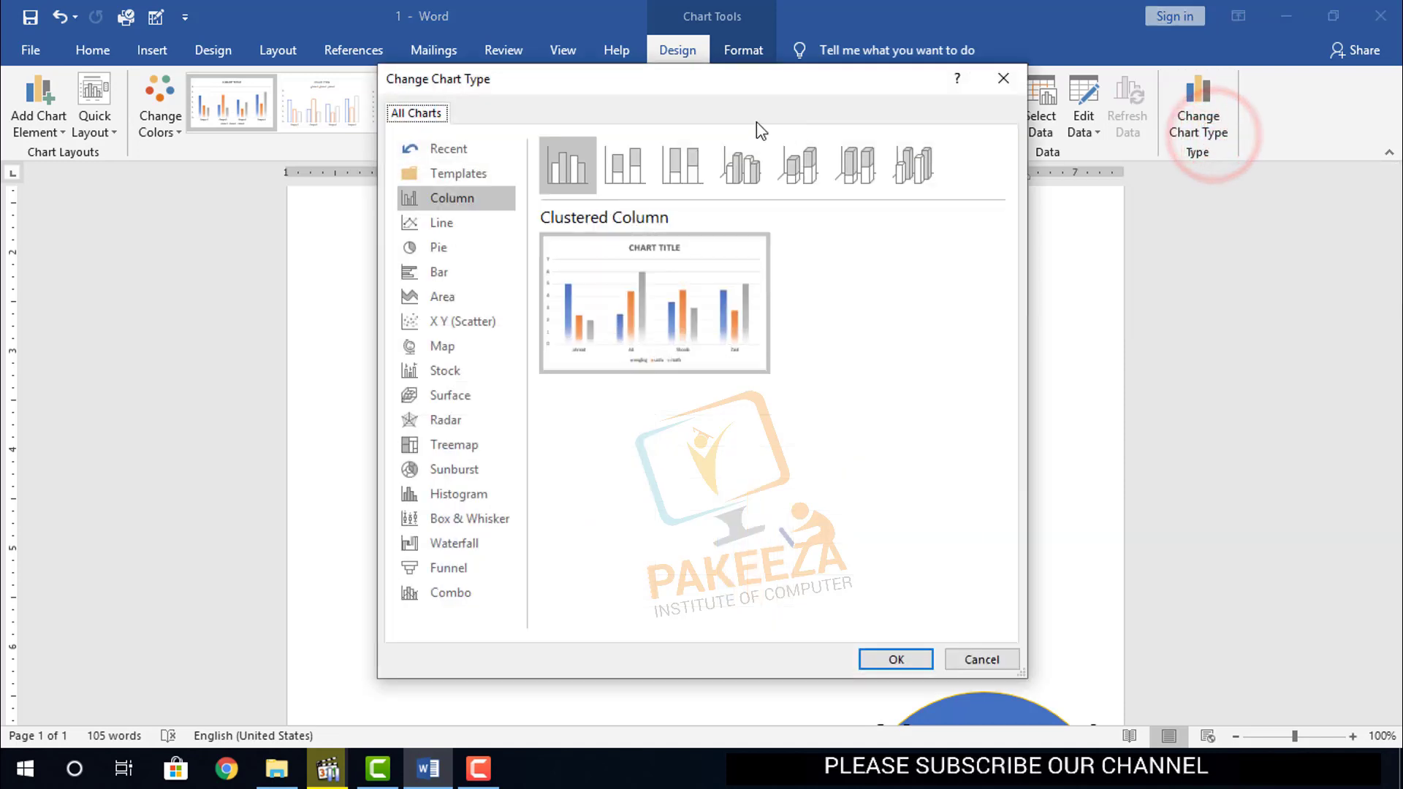
left_click_drag(482, 78, 902, 75)
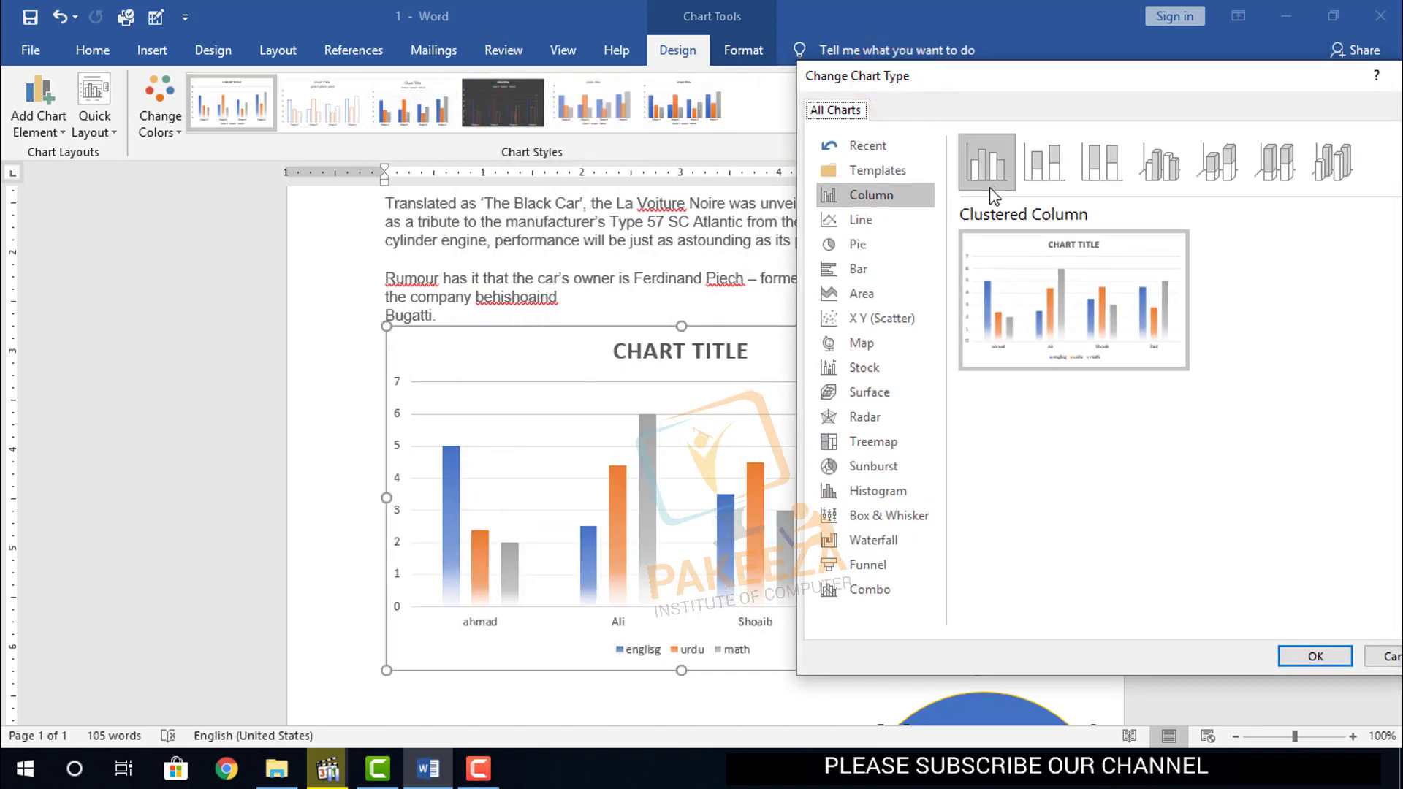
left_click(873, 225)
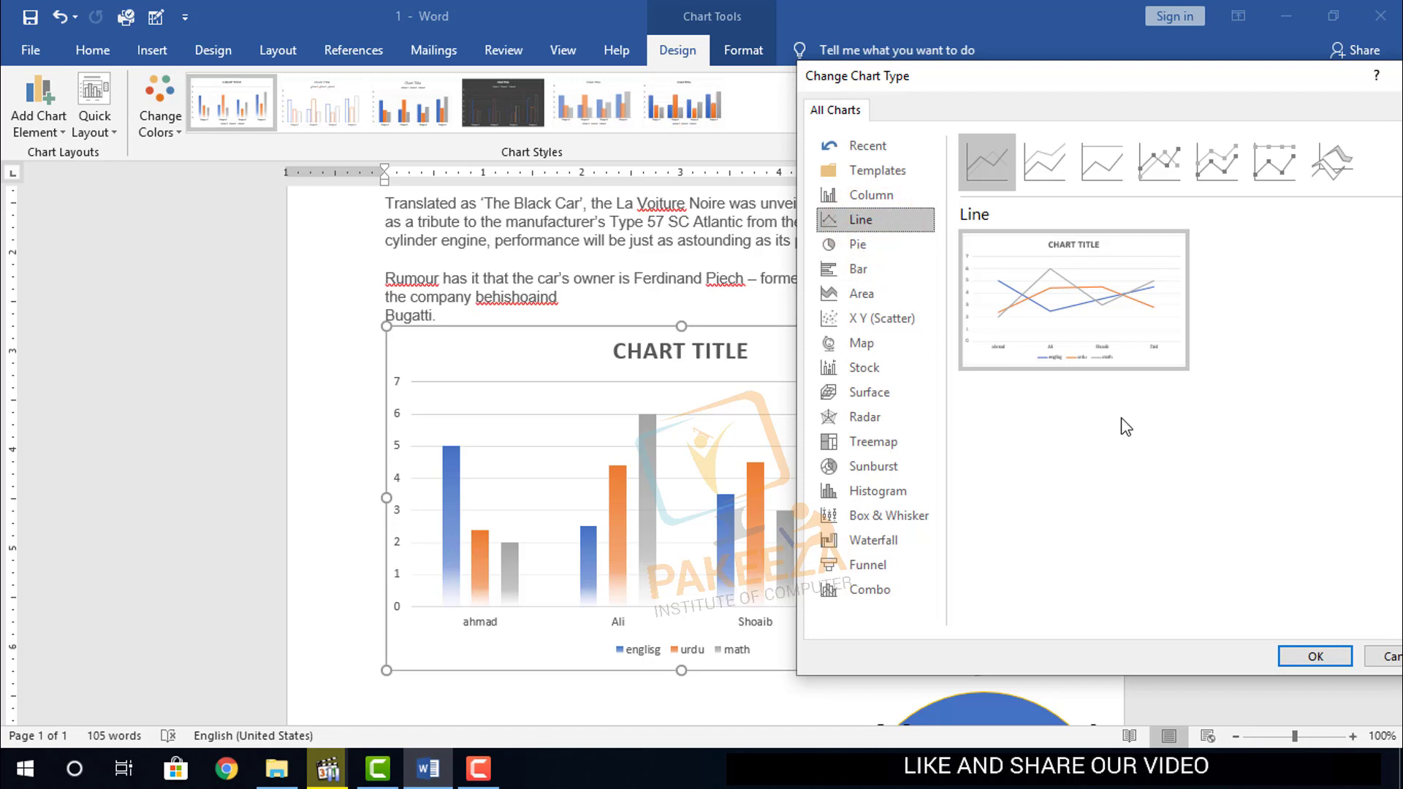
left_click(1099, 33)
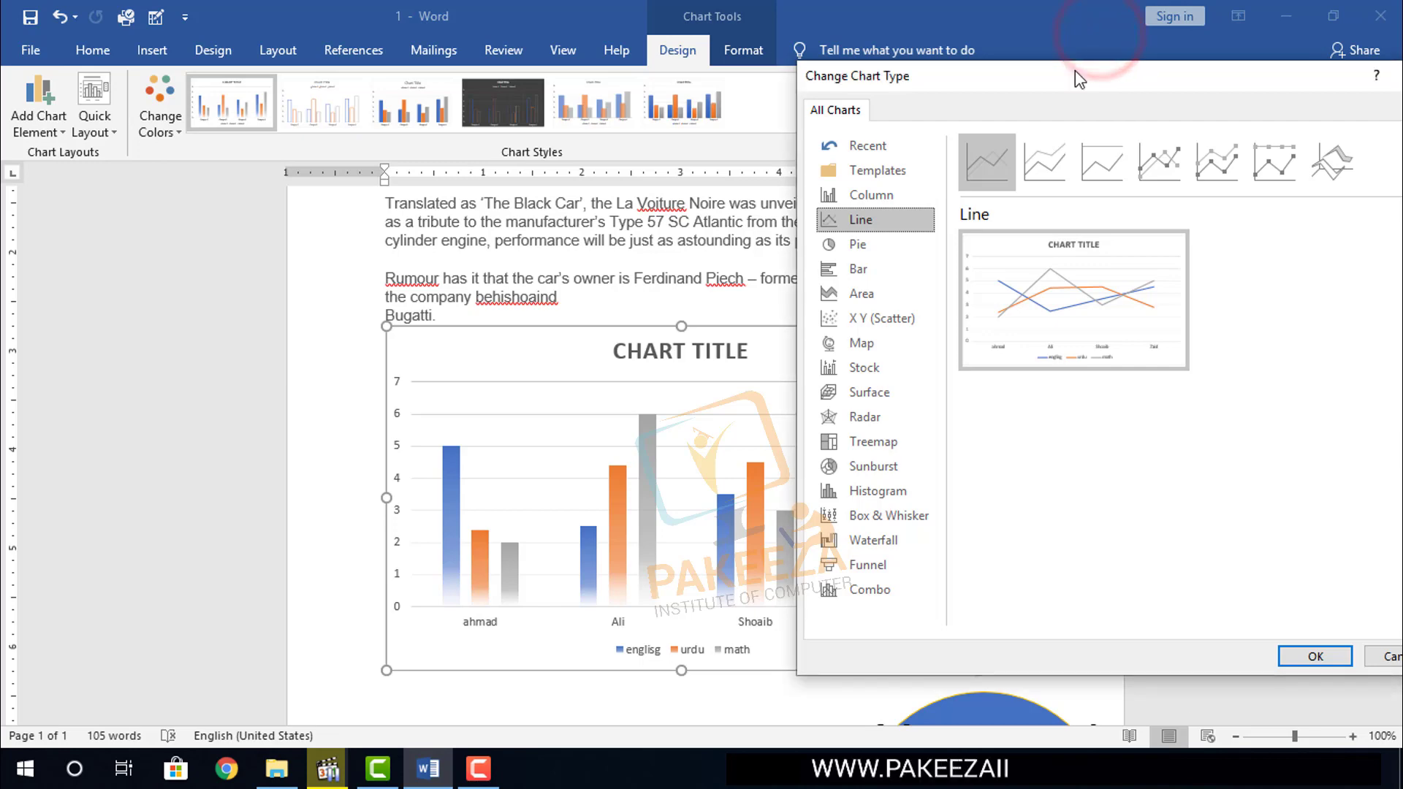
left_click_drag(1075, 71, 1043, 79)
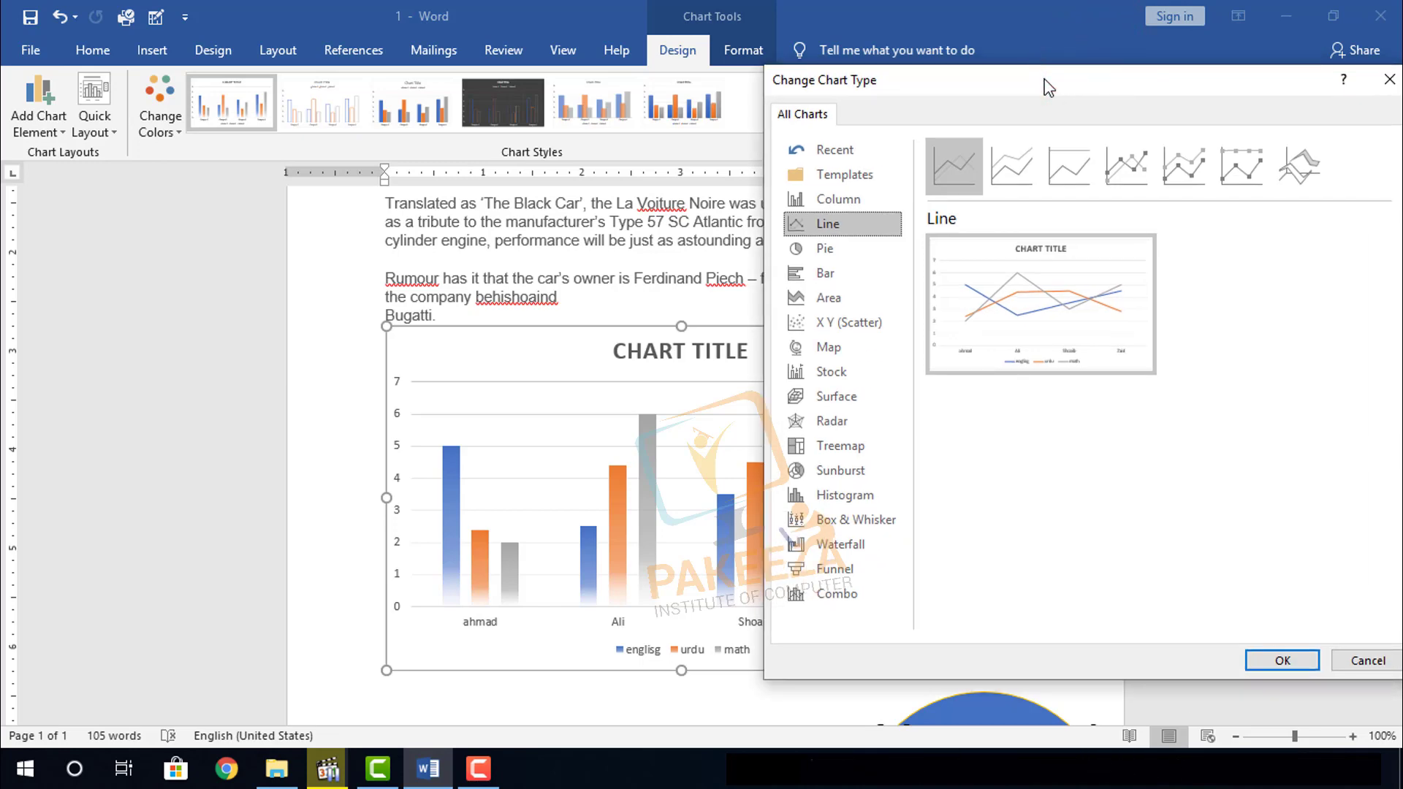
left_click(1127, 168)
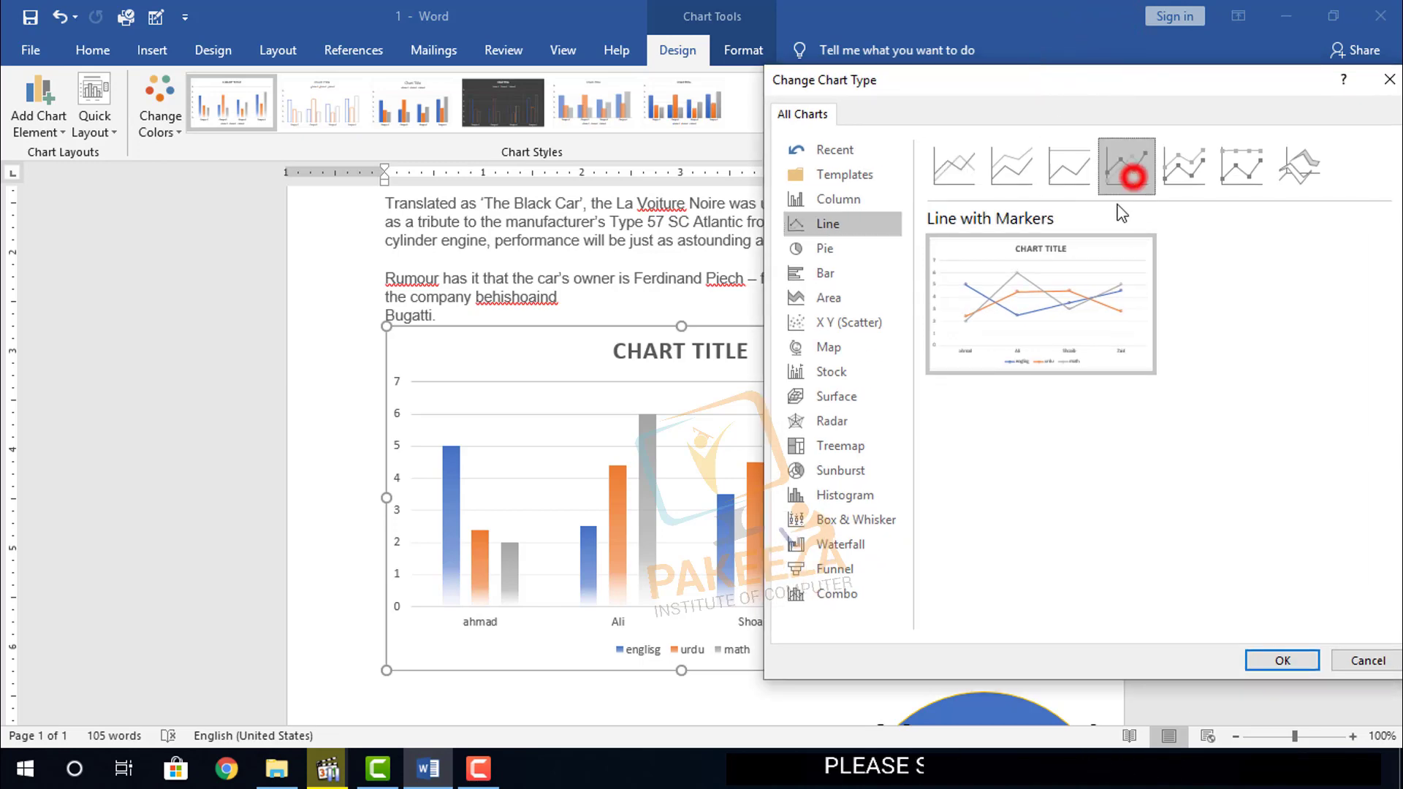
left_click(1269, 657)
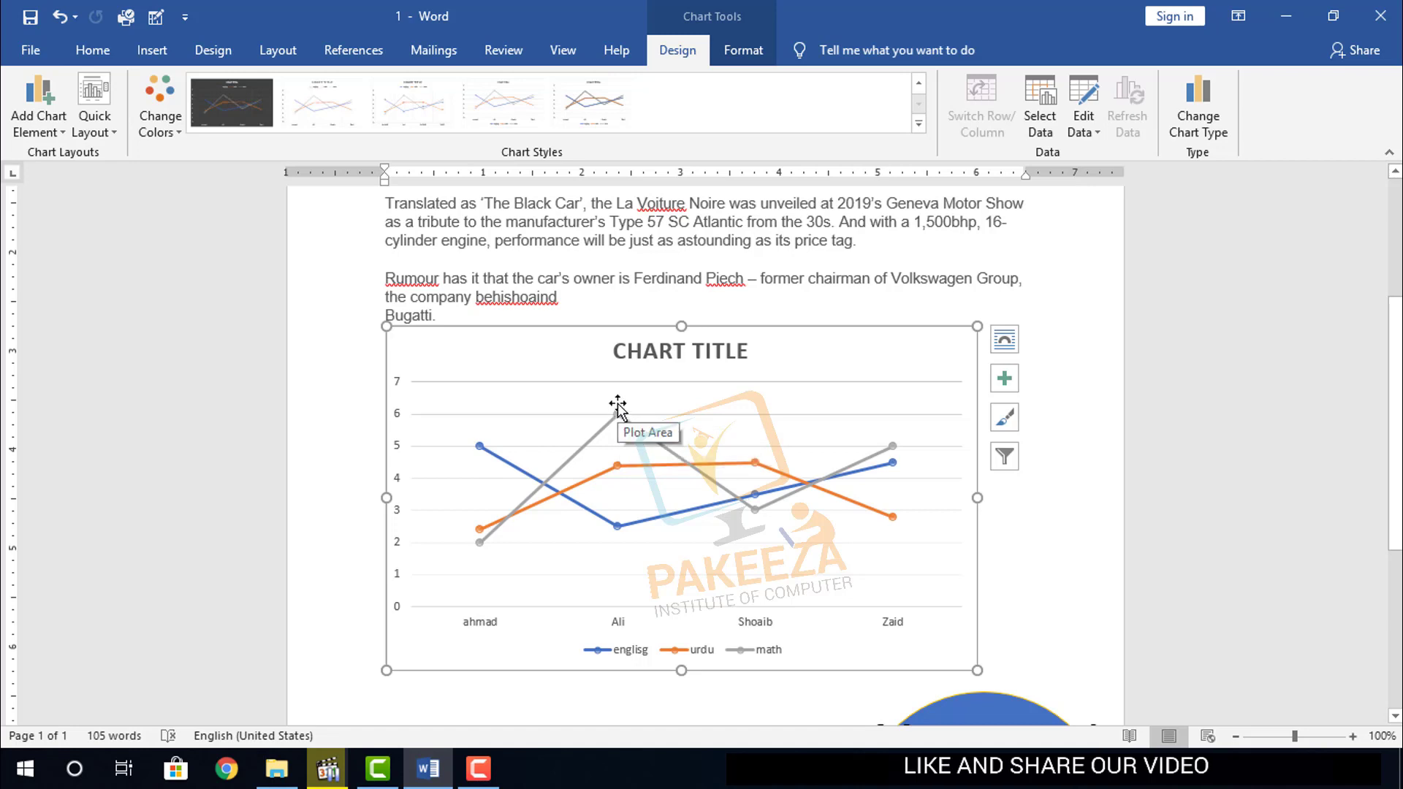
Apply the chart style with thick shadowed lines, no markers and a bold mixed-case title to the line chart.
mouse_move(758, 467)
mouse_move(615, 417)
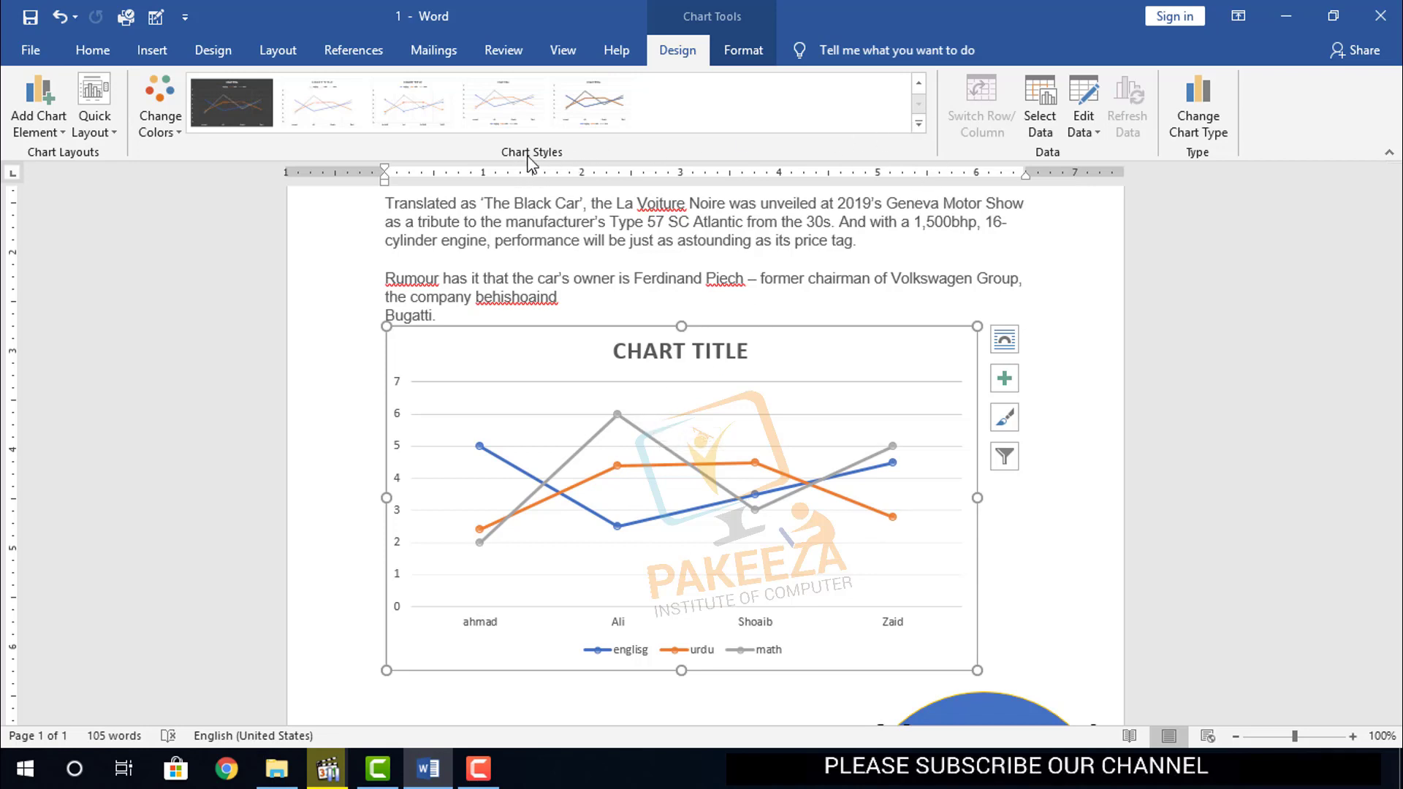
left_click(918, 124)
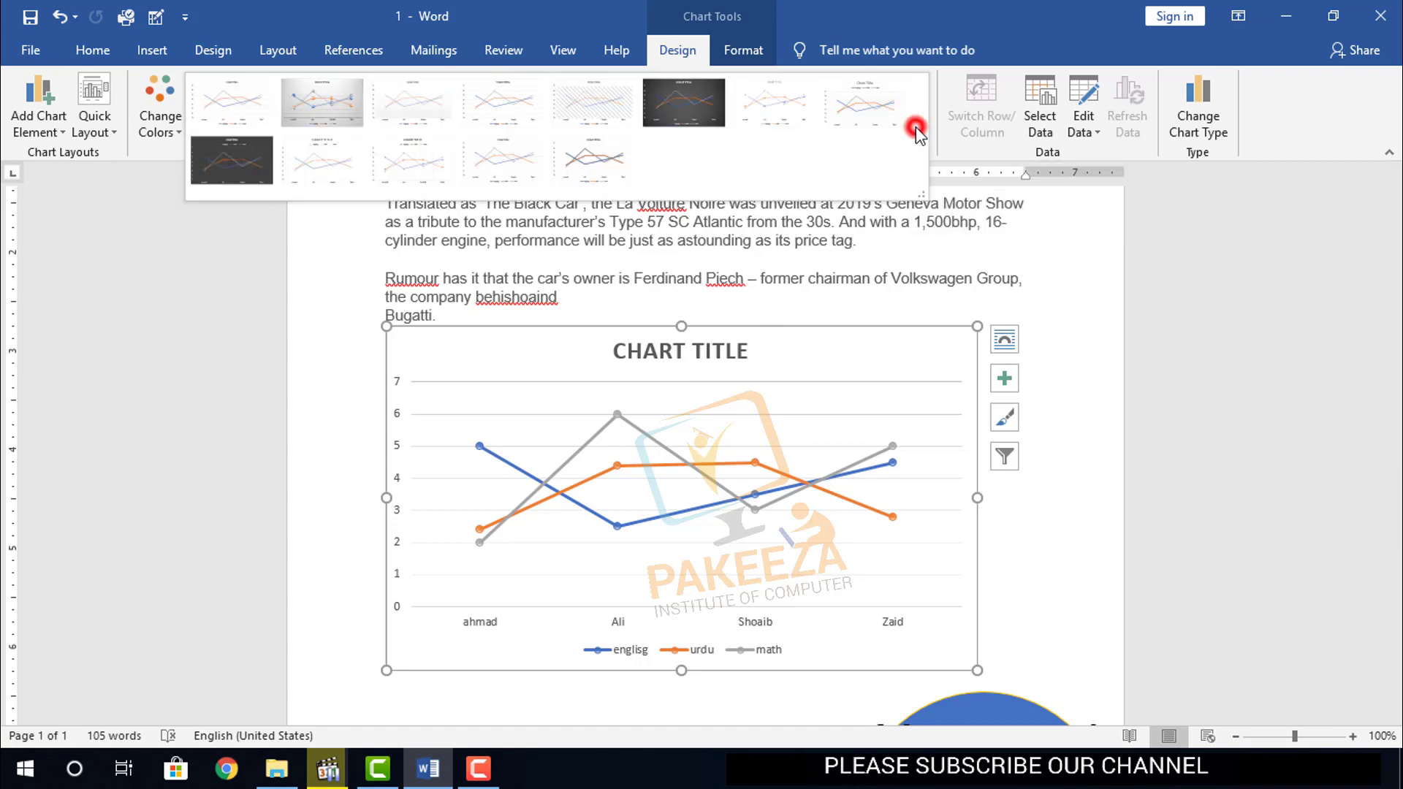
left_click(605, 173)
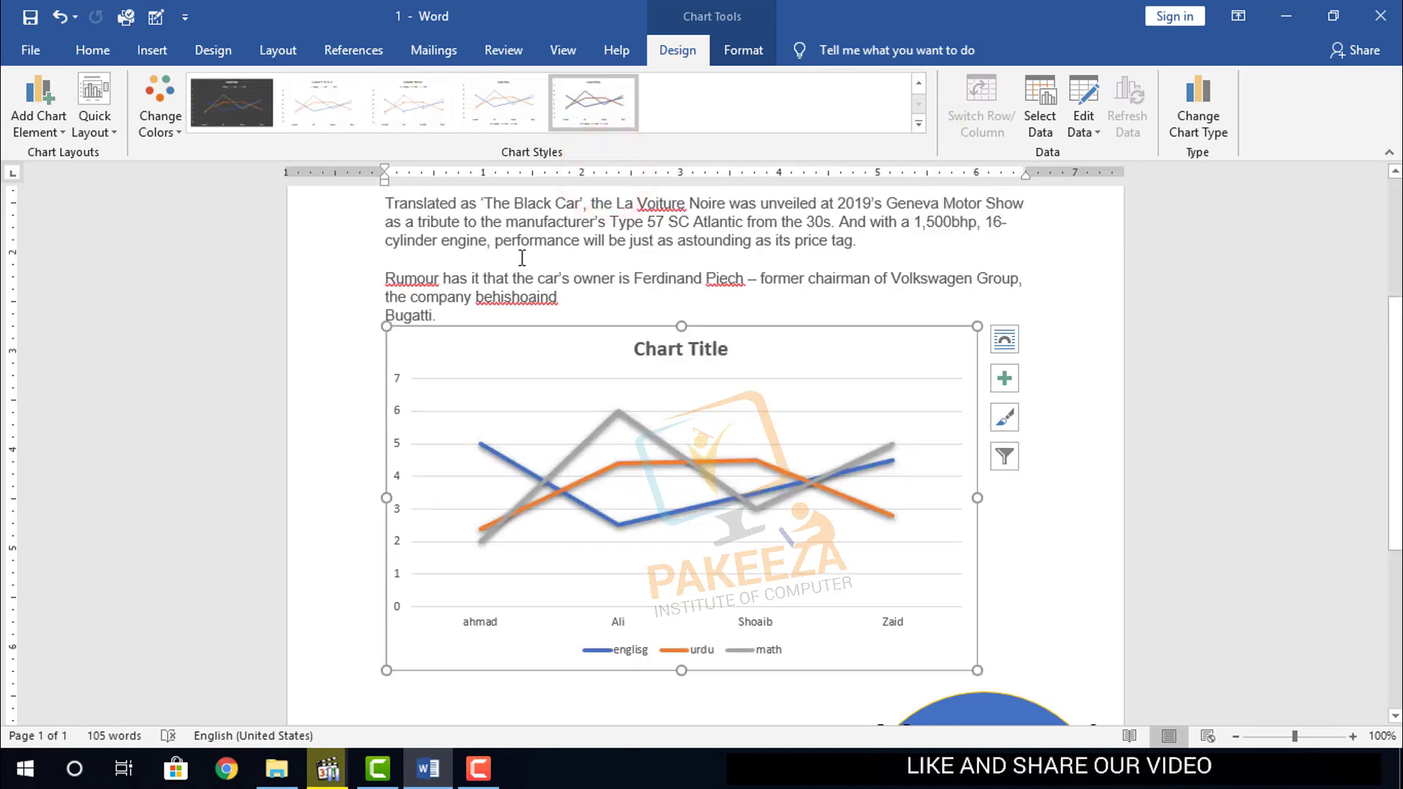
Preview the Map, Pie, Radar and other chart types, and change the line chart to Clustered Bar.
left_click(1210, 114)
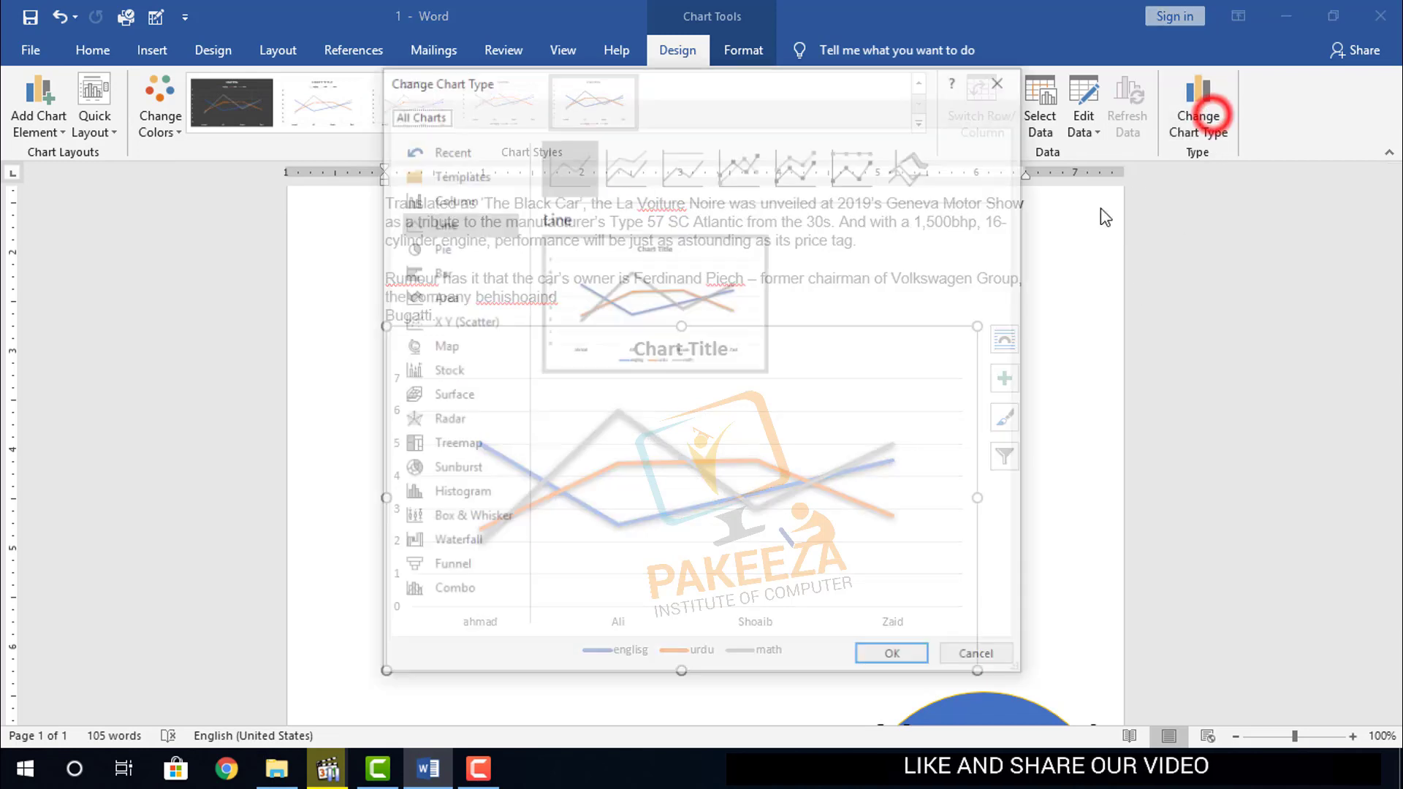
mouse_move(541, 315)
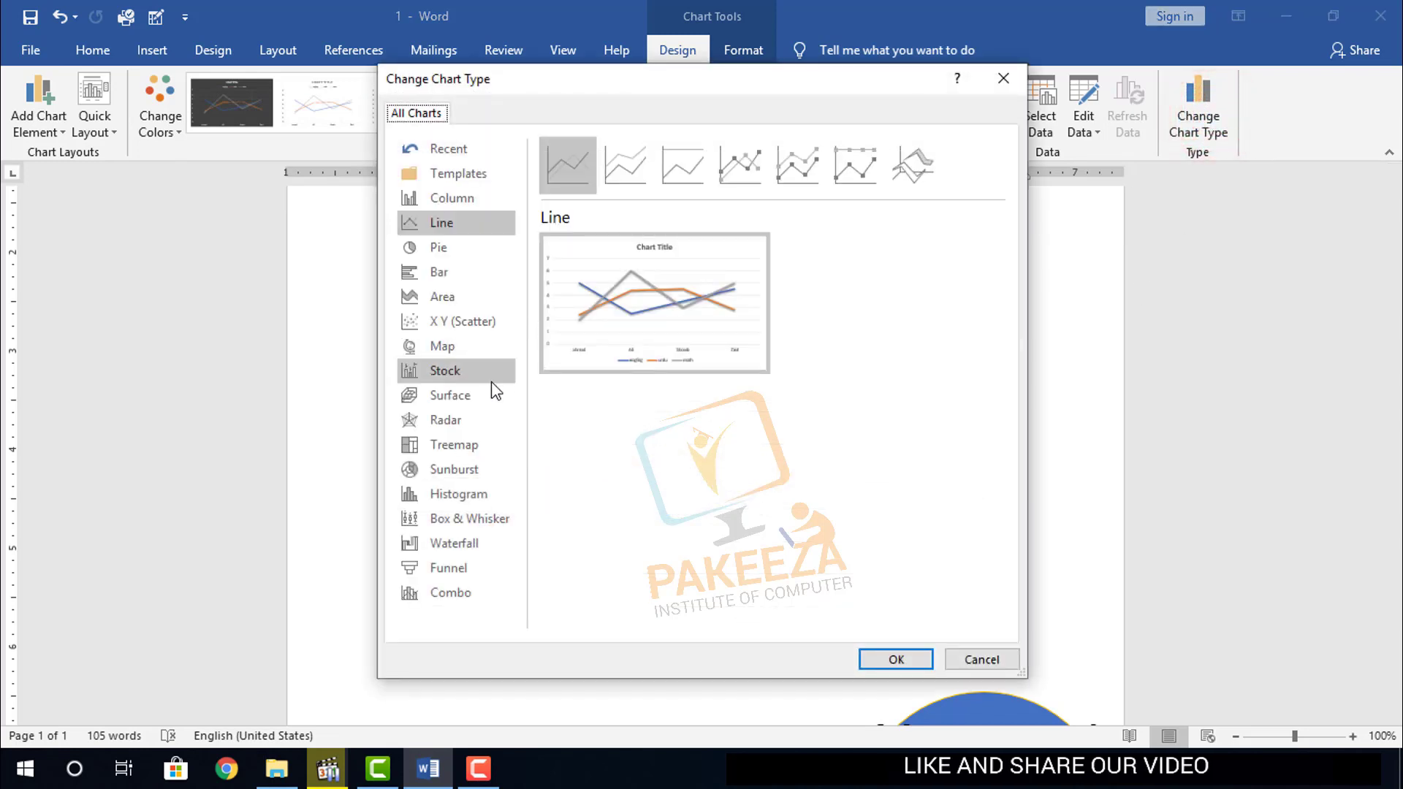
left_click(456, 349)
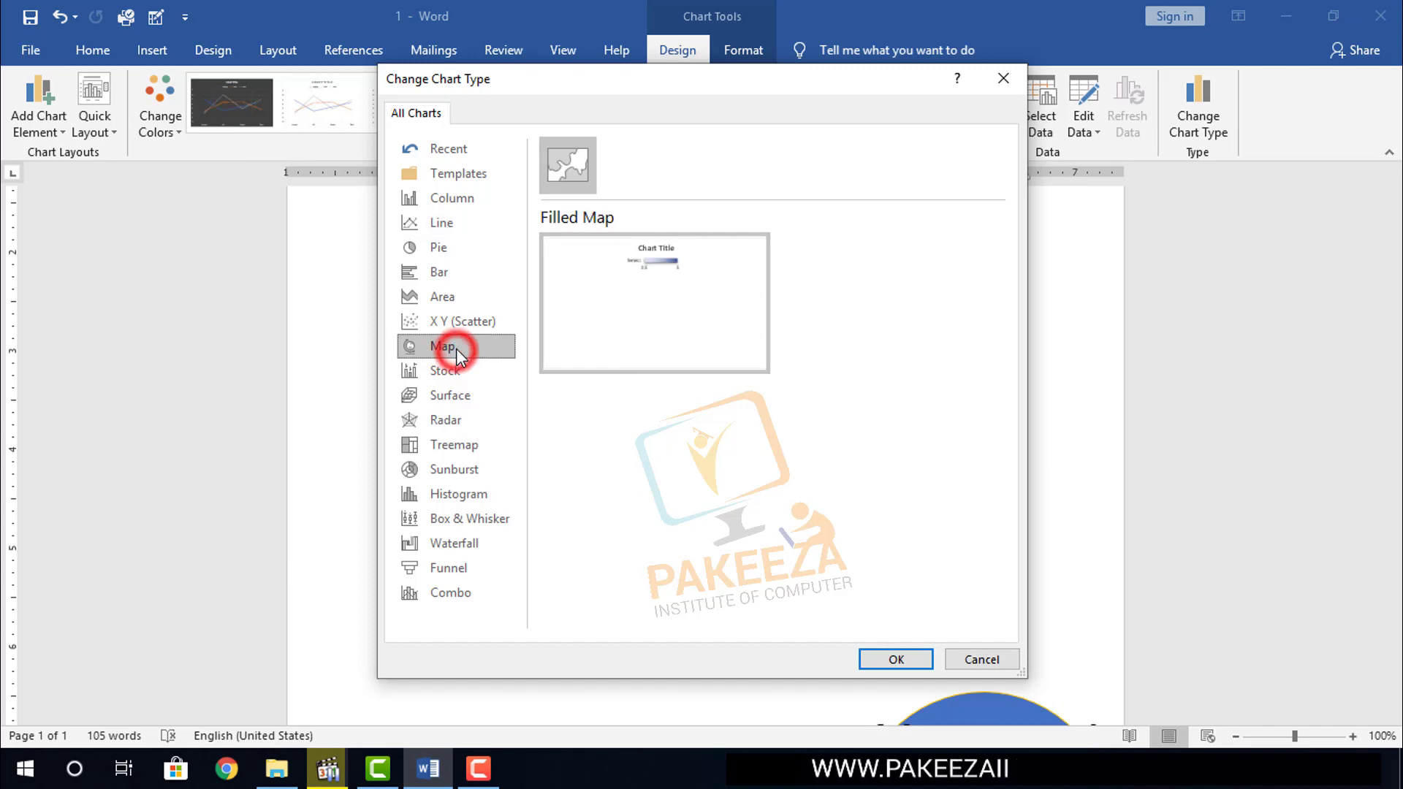
left_click(448, 273)
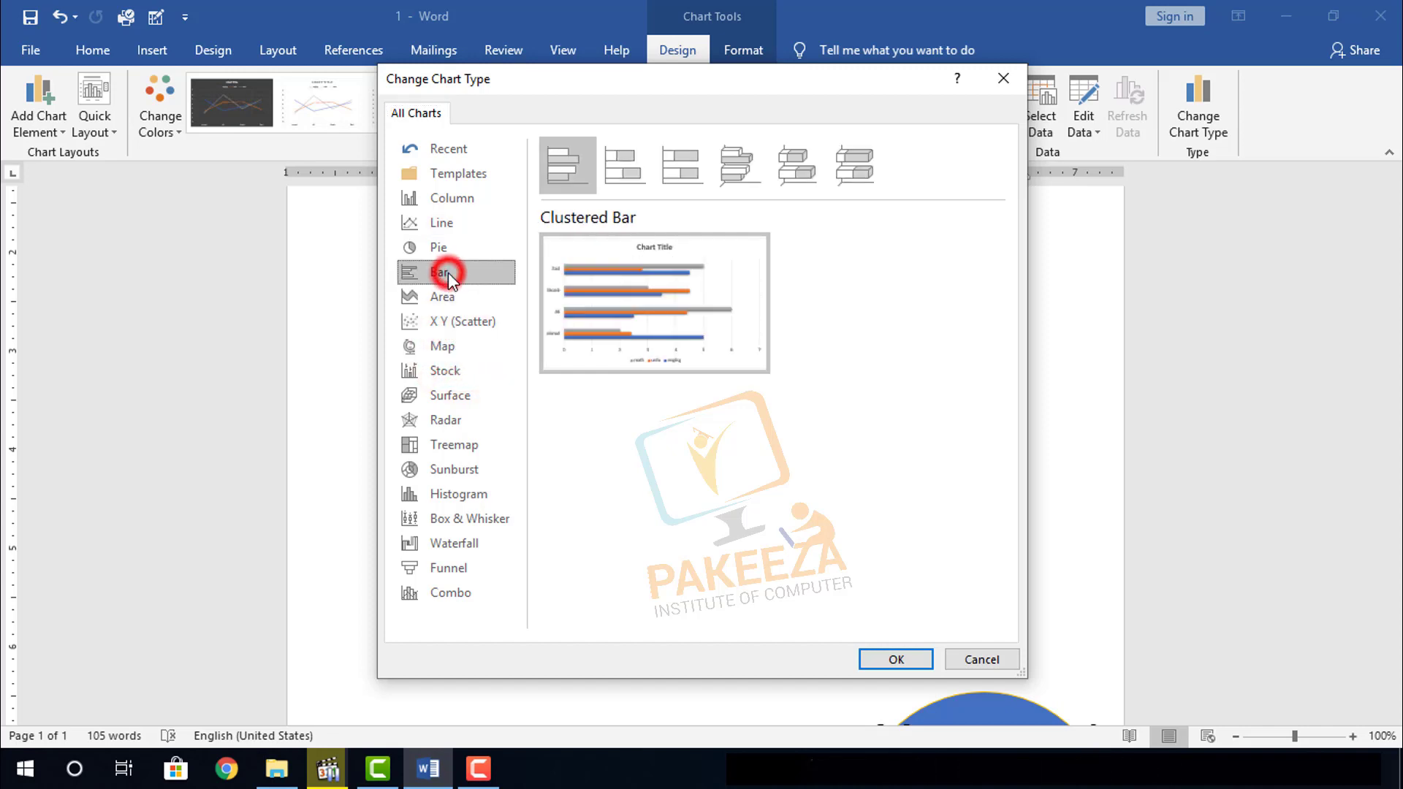
left_click(453, 247)
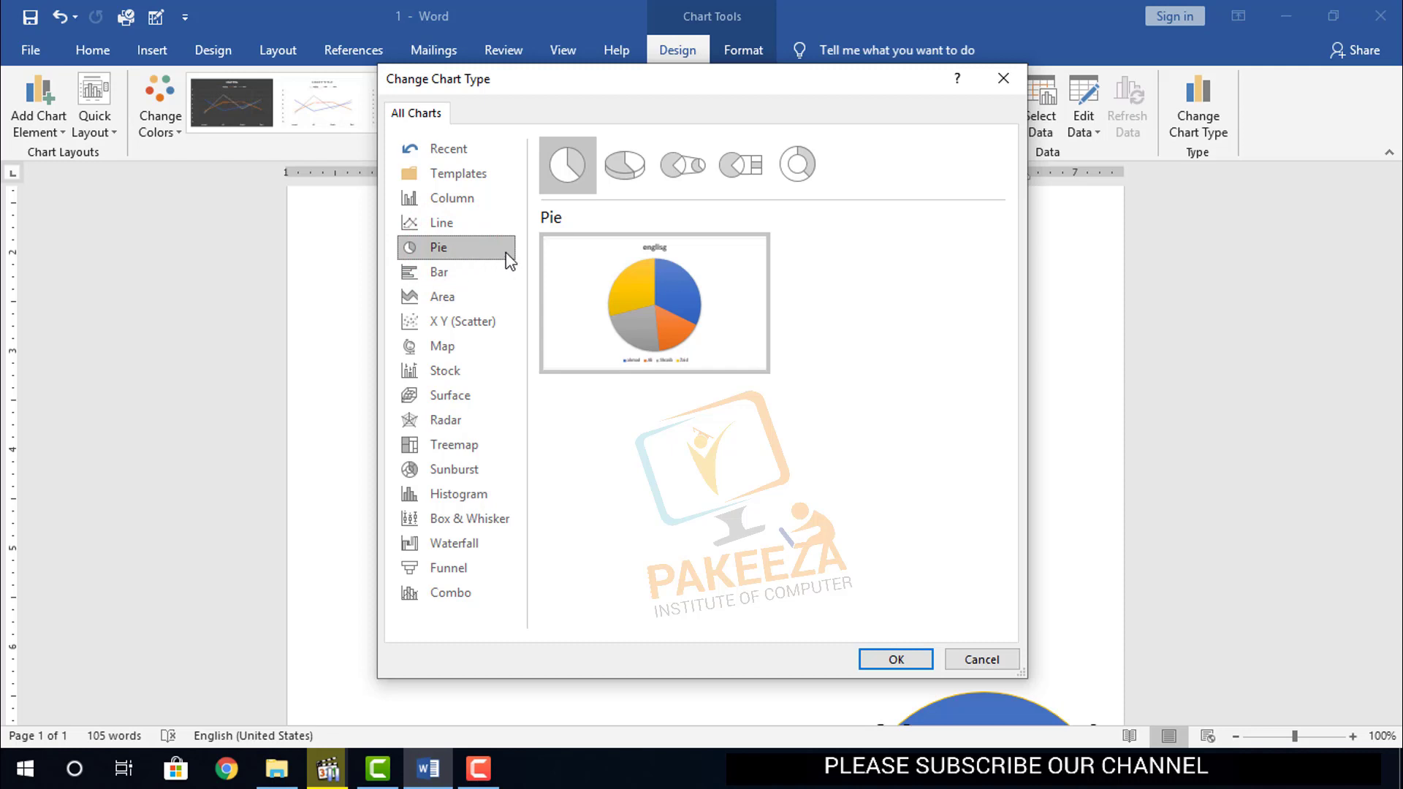
mouse_move(647, 242)
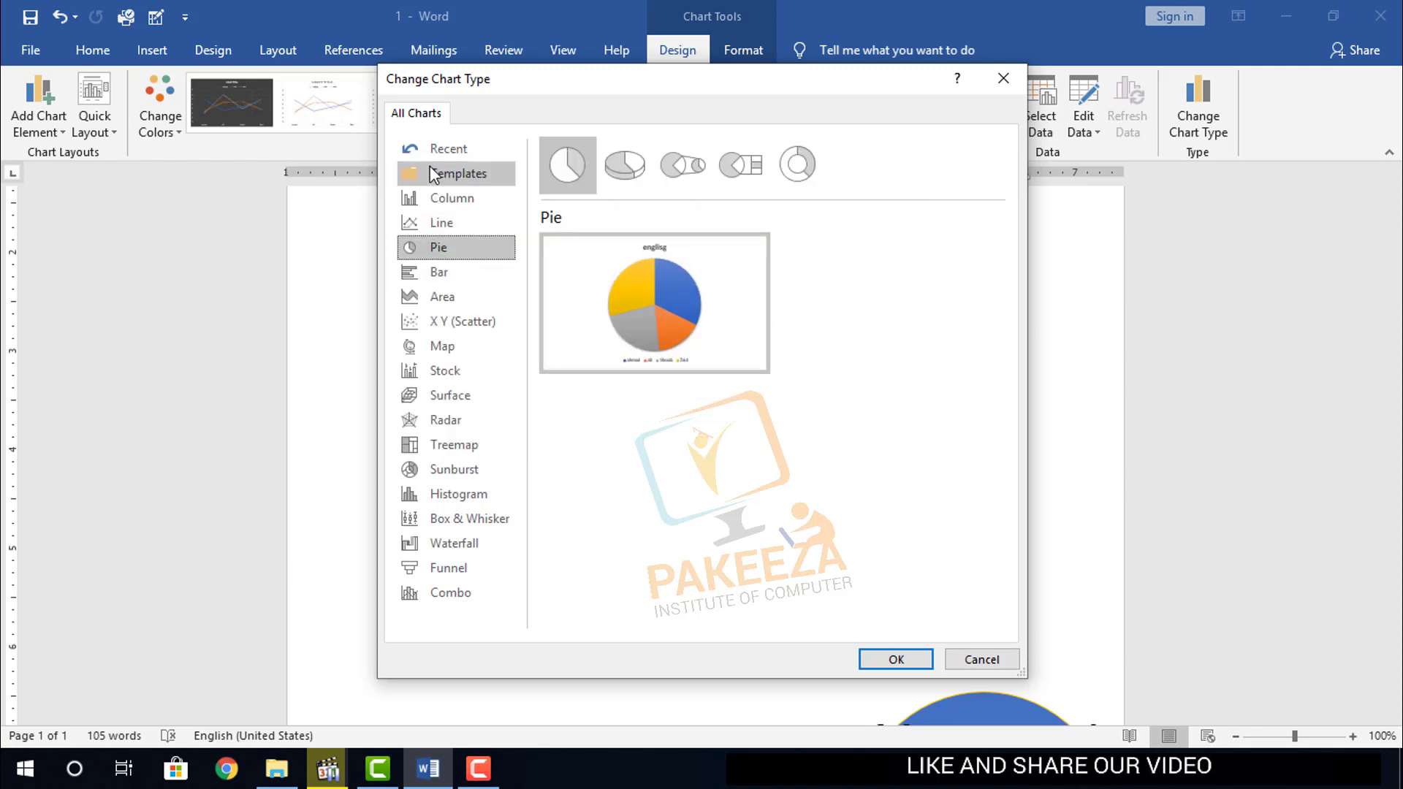
left_click(444, 418)
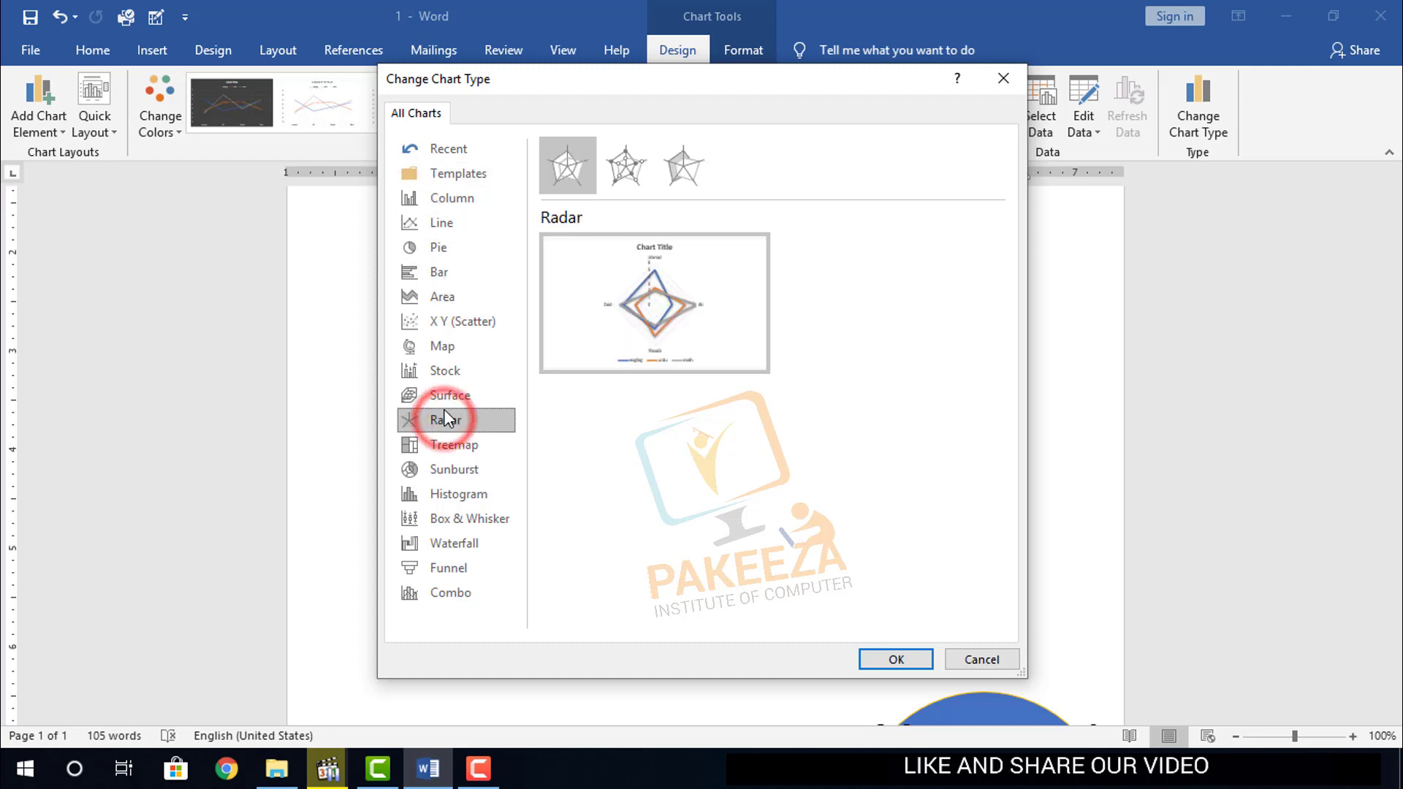
left_click(446, 299)
left_click(445, 272)
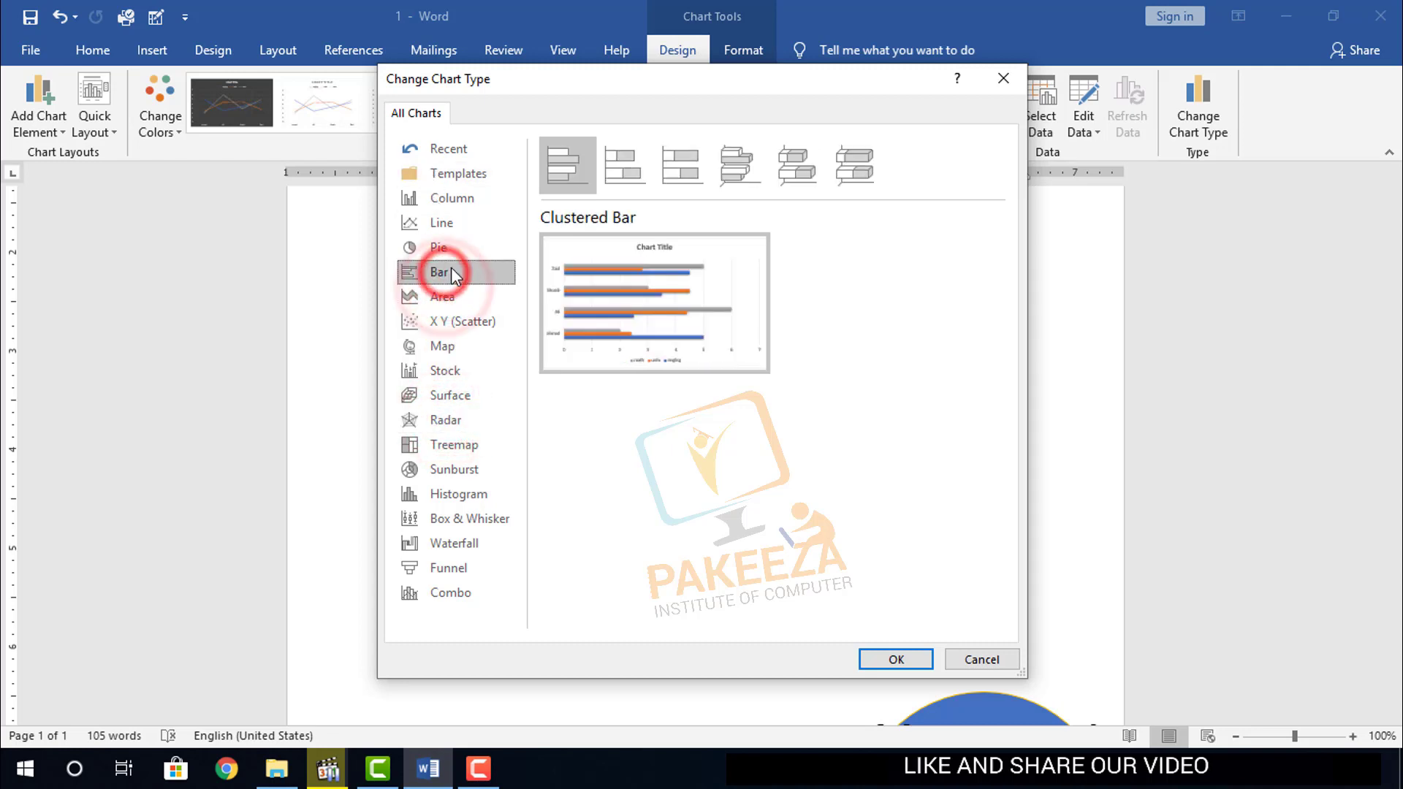
left_click(622, 279)
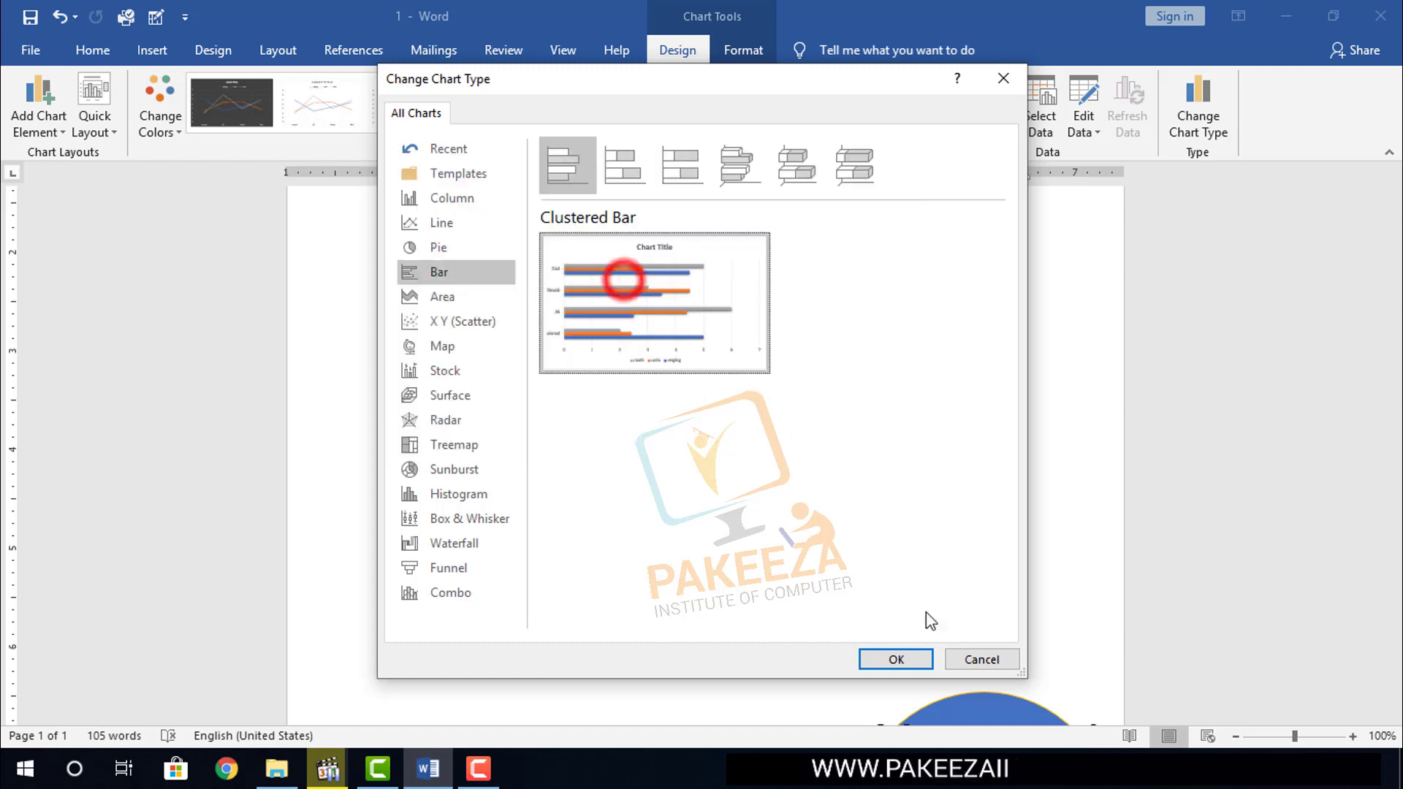
left_click(903, 660)
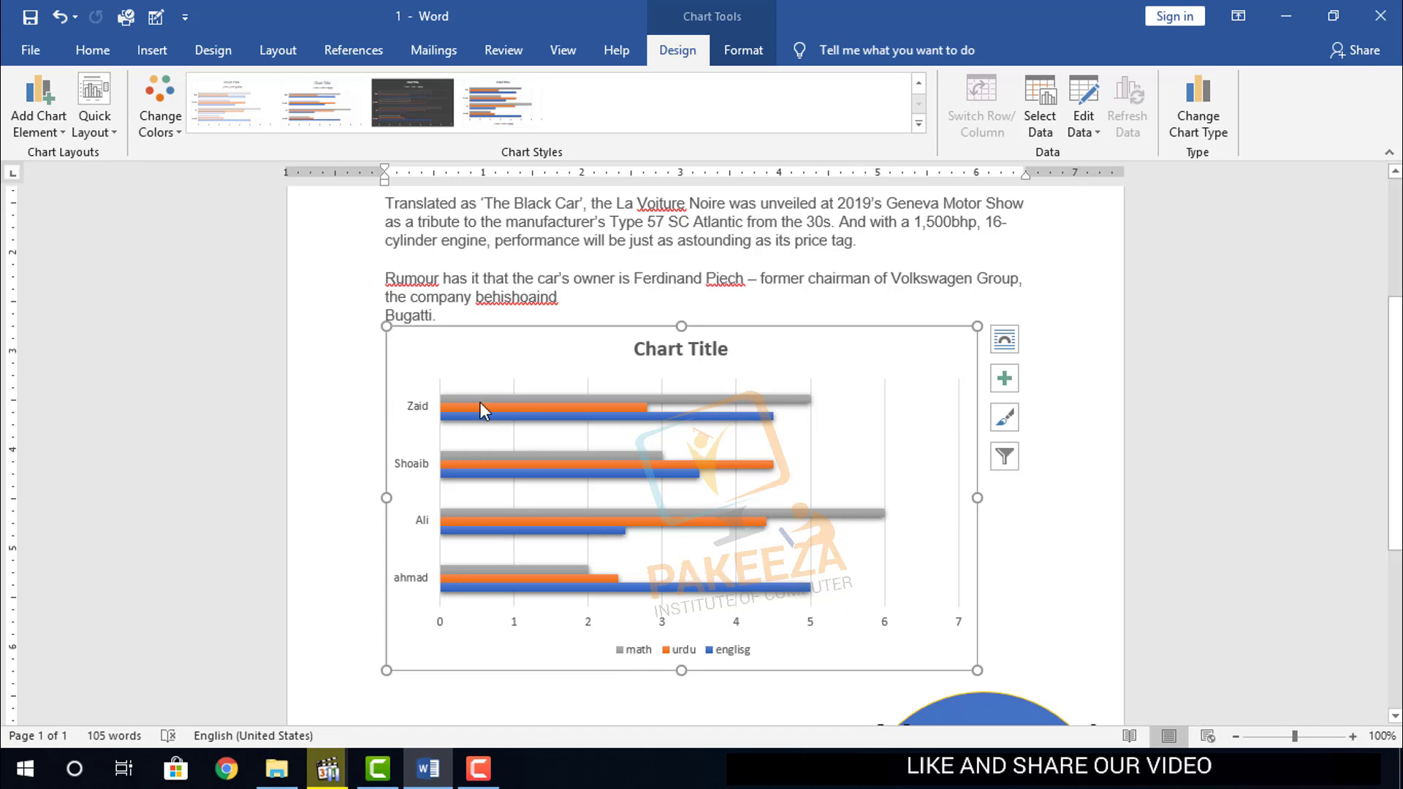
Try the Top and Bottom positions for the clustered bar chart's legend, and set the legend position to Left.
mouse_move(806, 397)
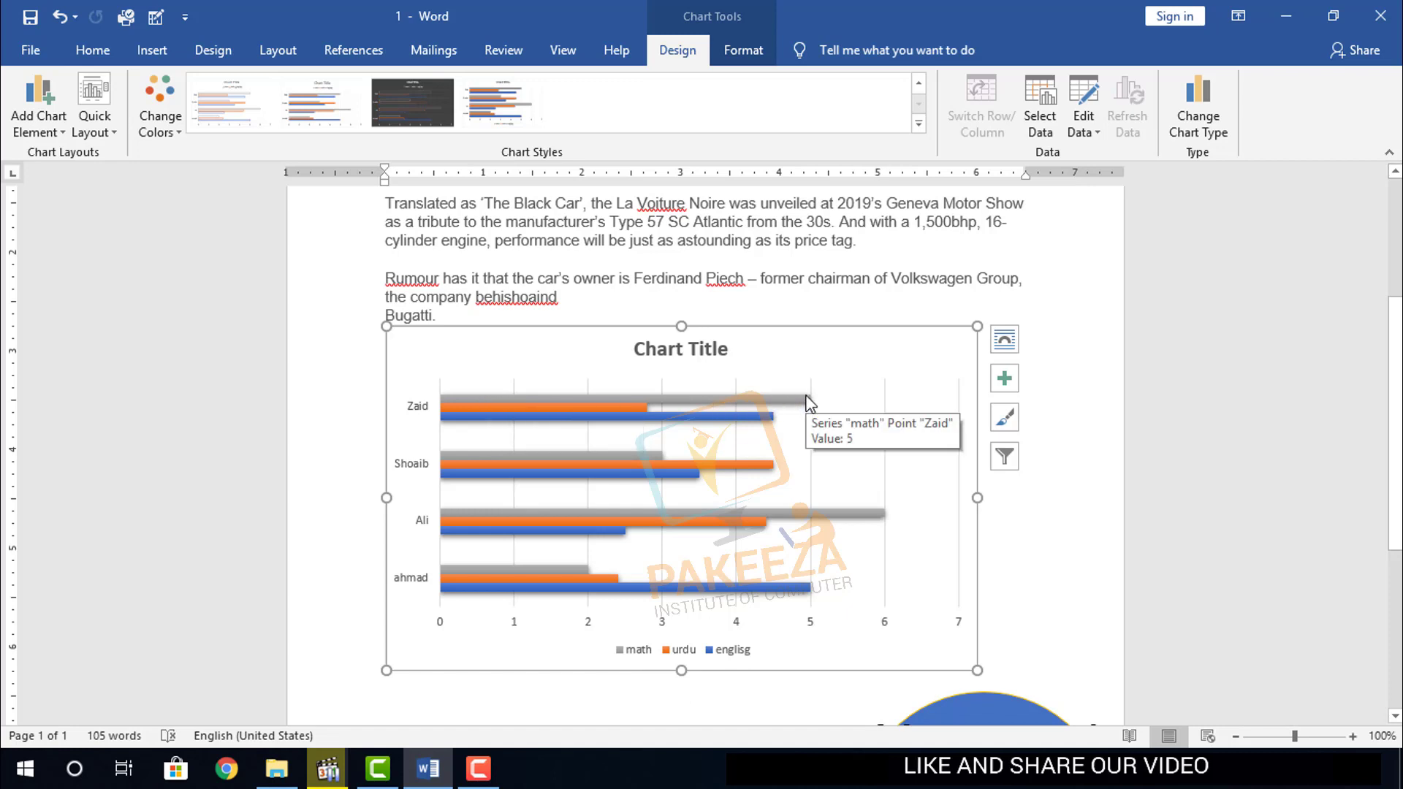
left_click(1353, 737)
left_click(1354, 737)
left_click(1353, 737)
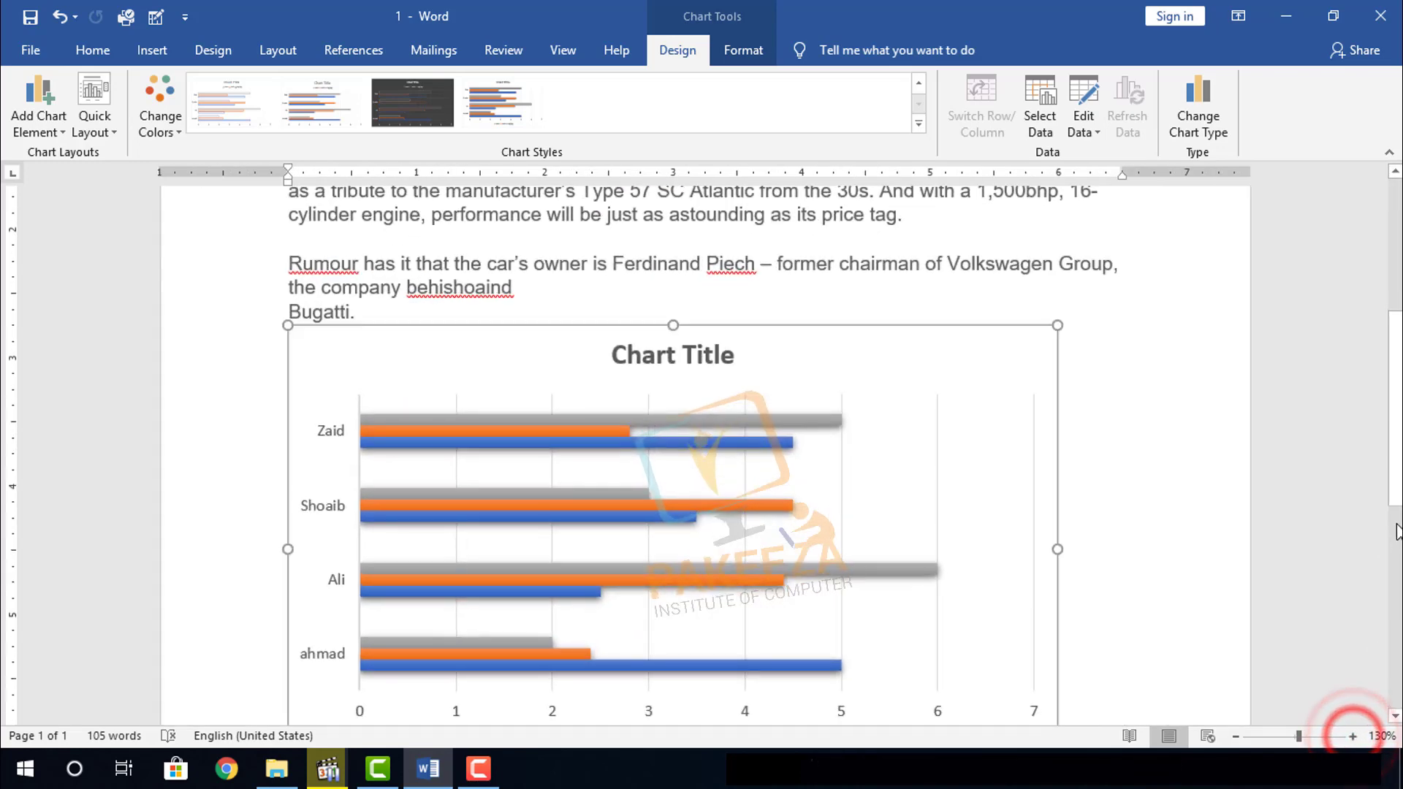
left_click_drag(1398, 489, 1393, 551)
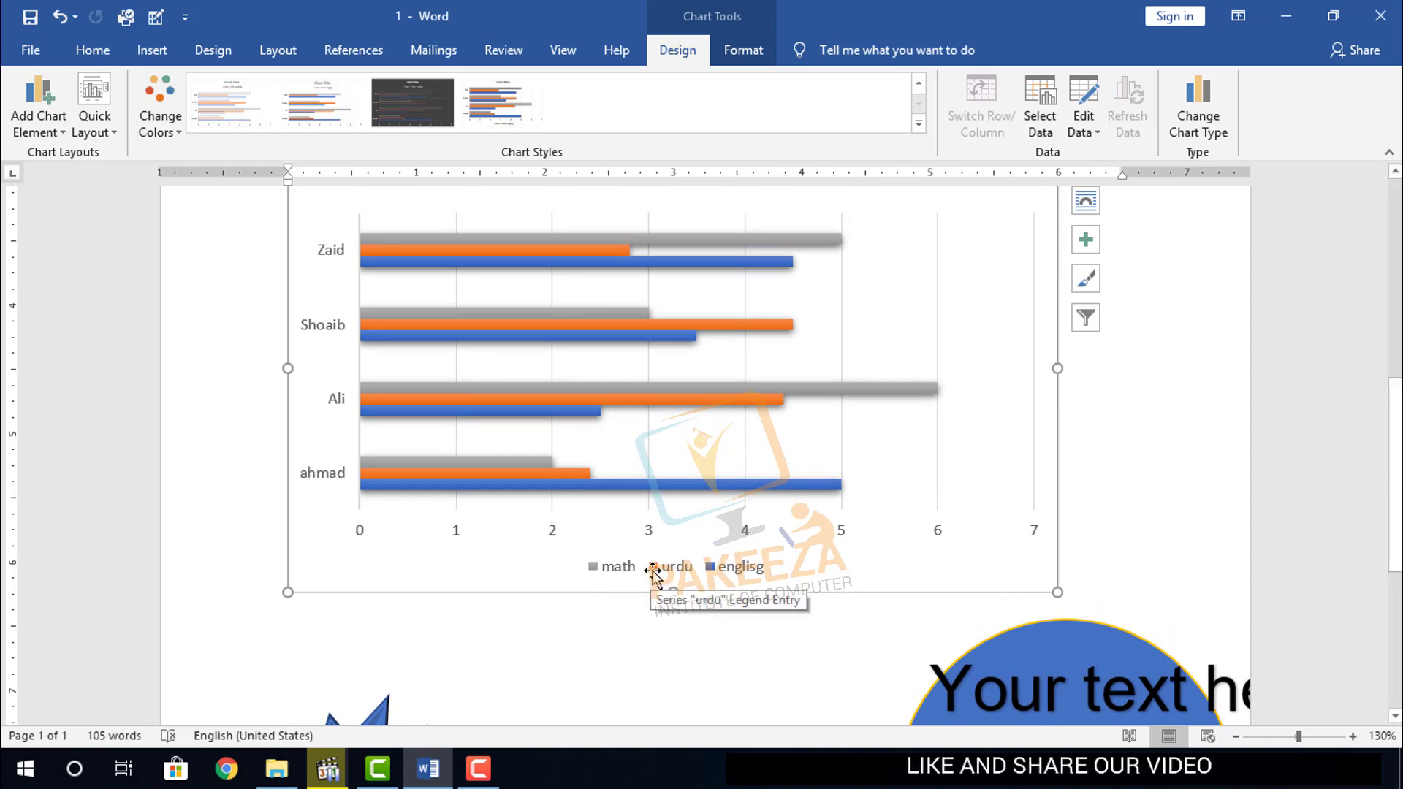
double_click(715, 572)
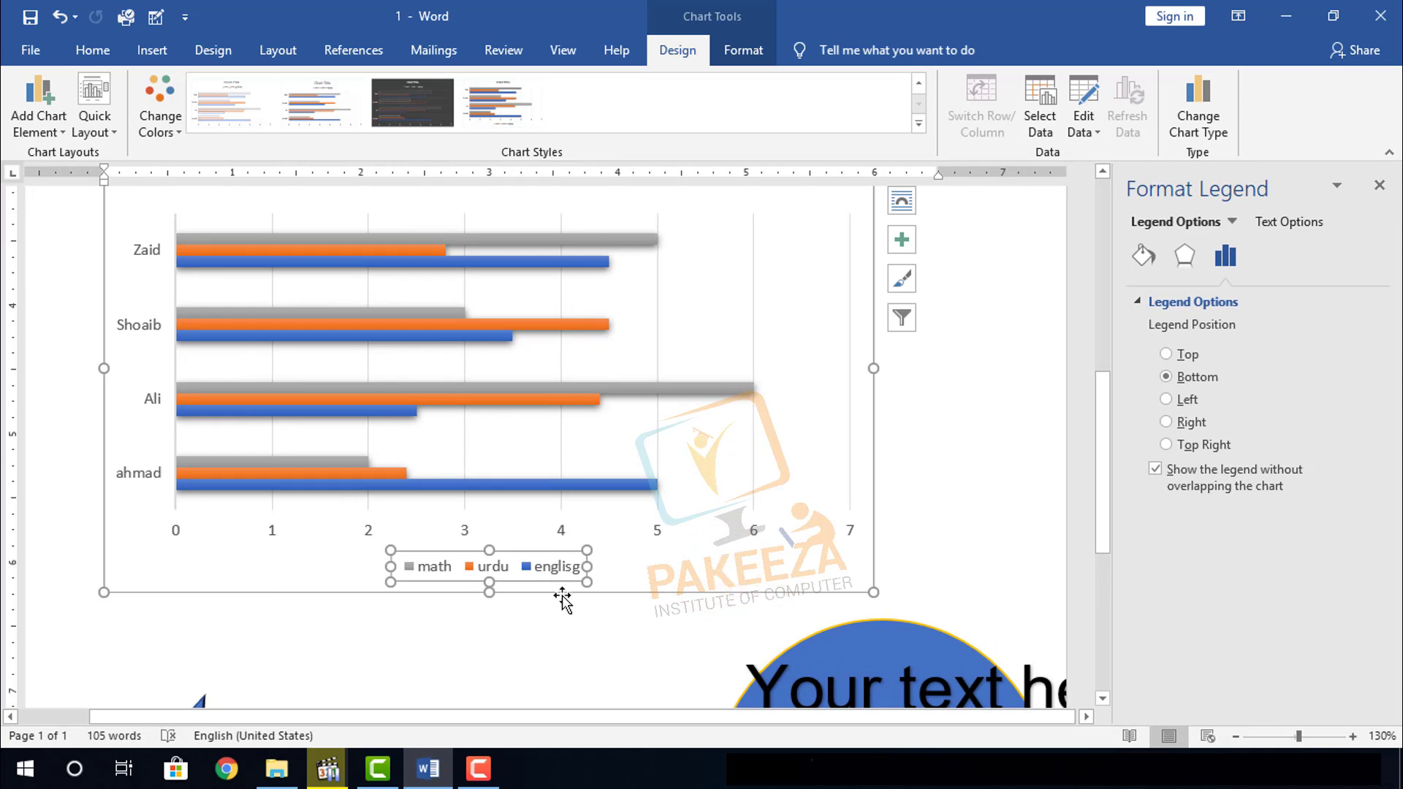
left_click(1167, 355)
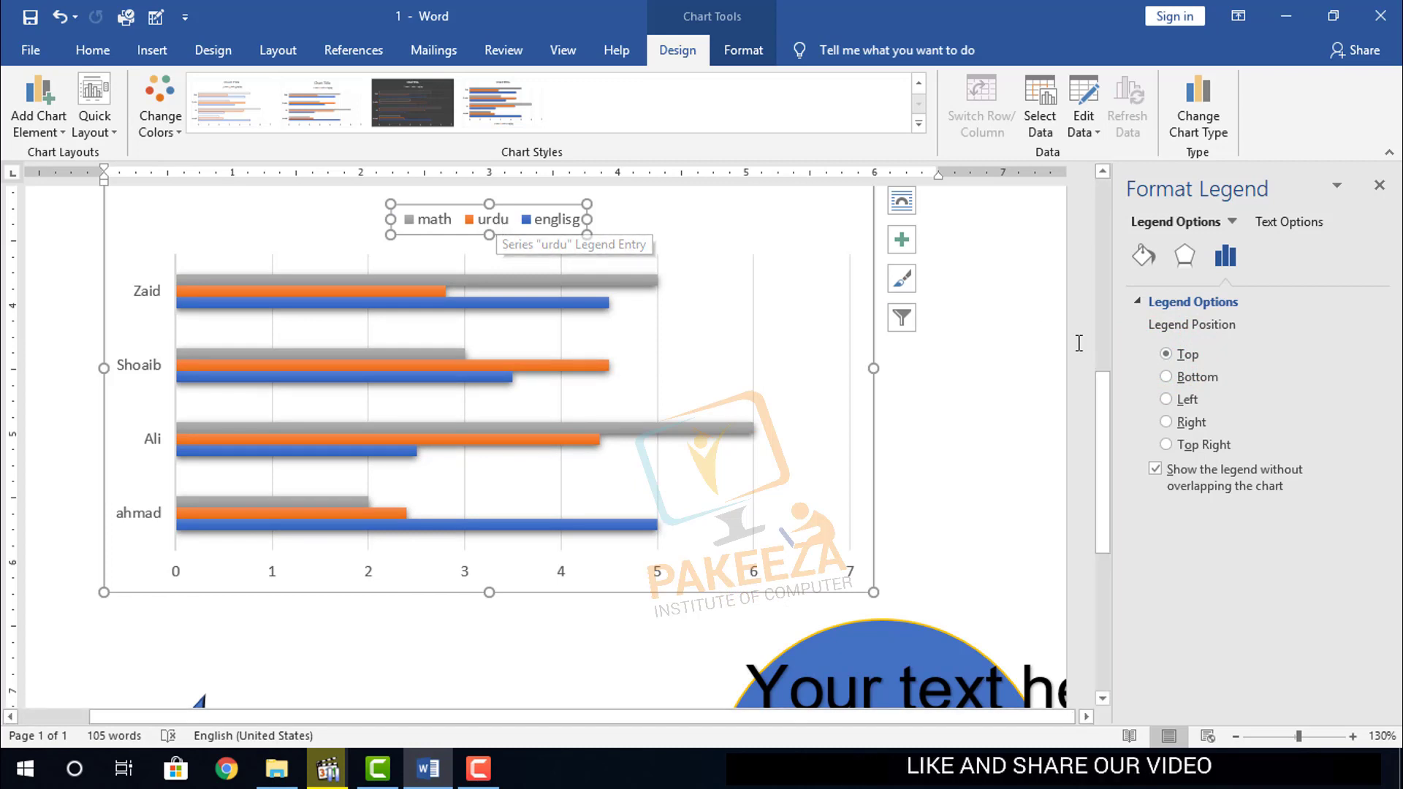
left_click(1166, 377)
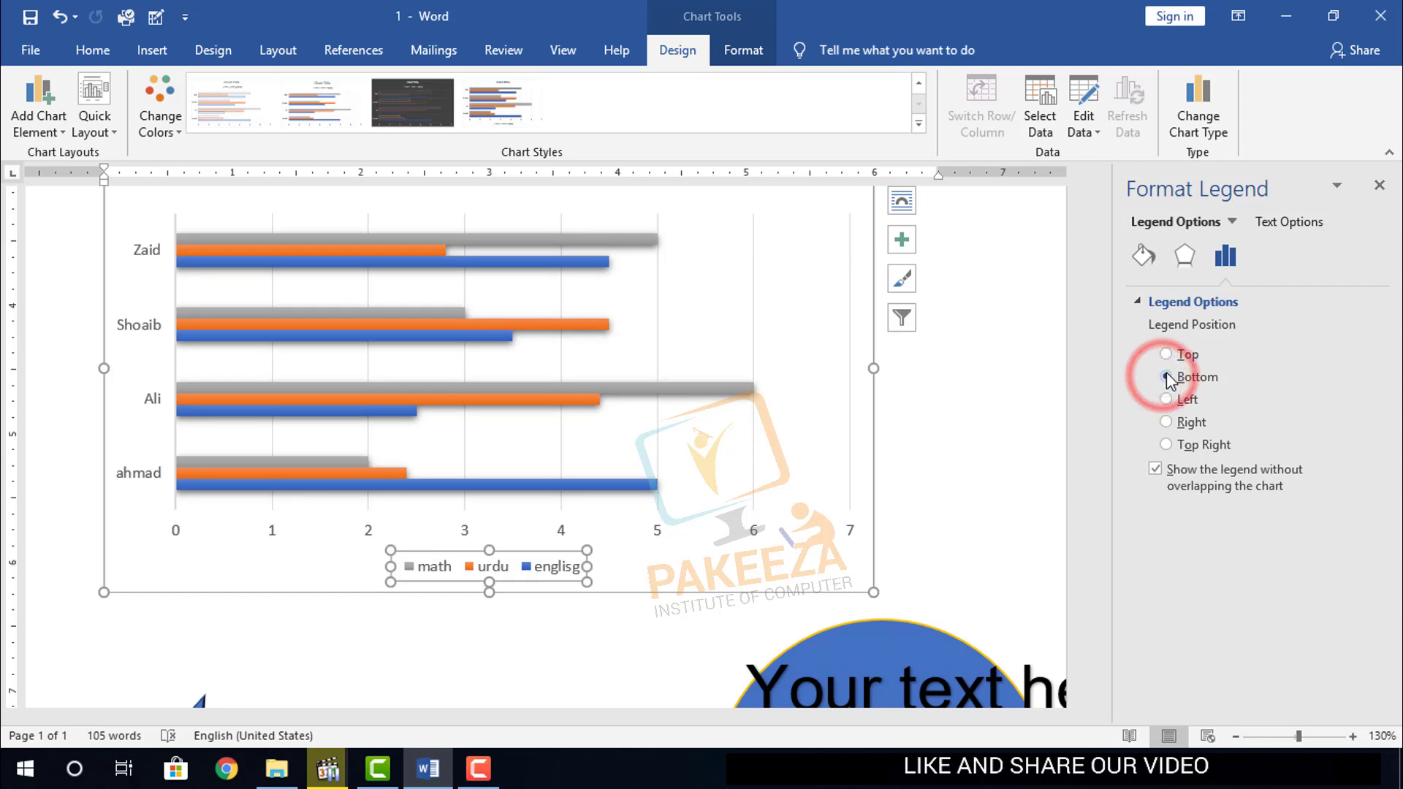
left_click(1182, 401)
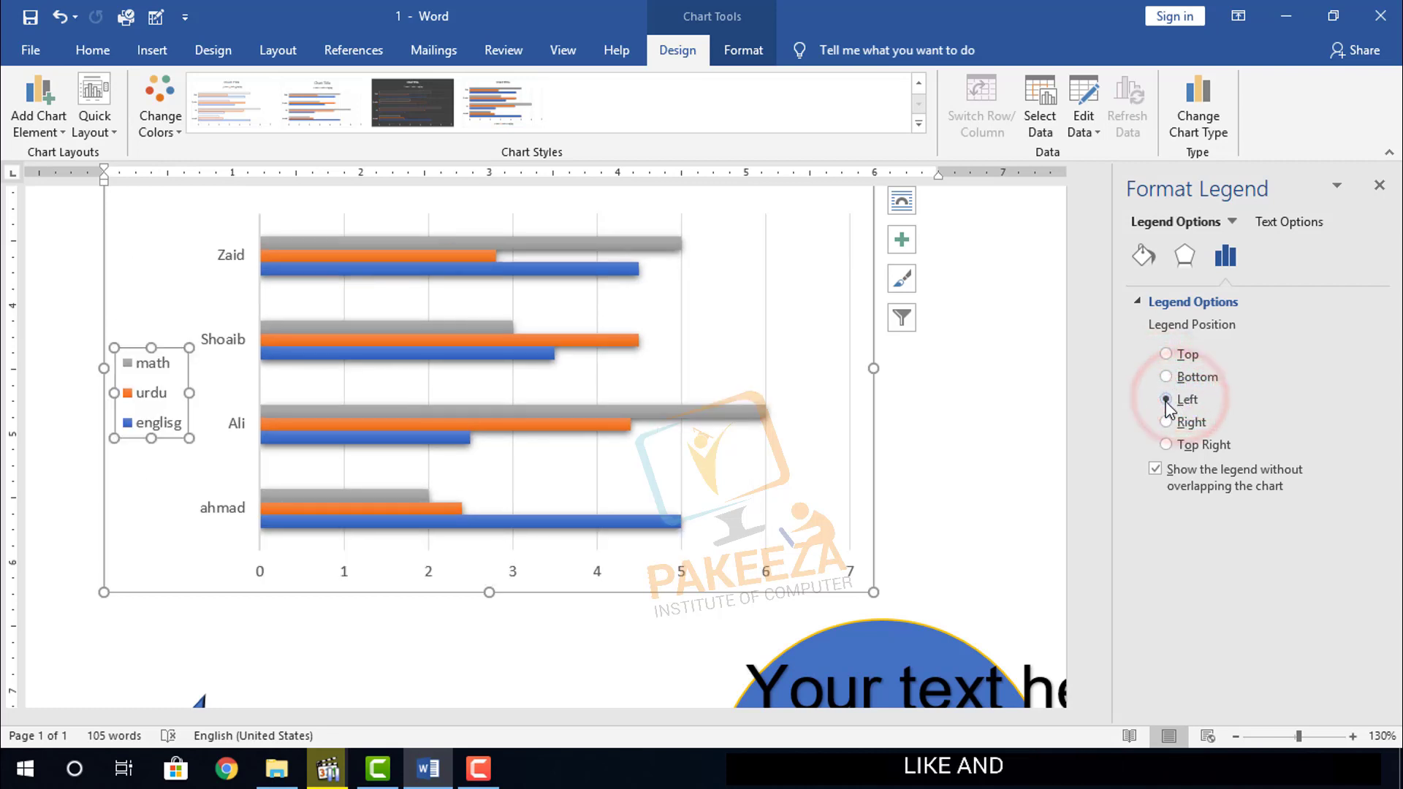